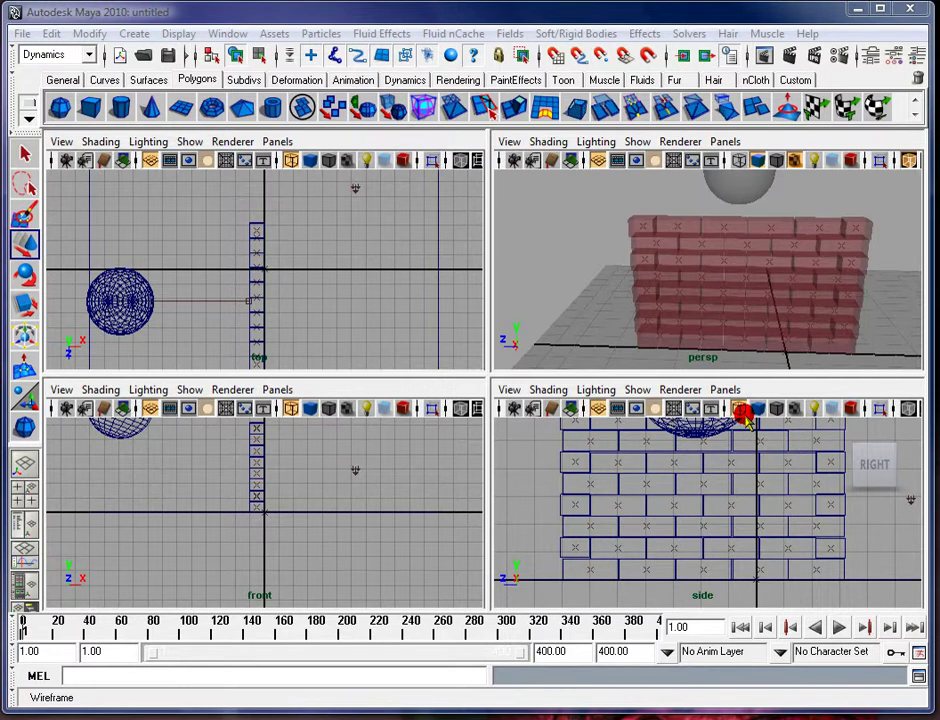
Step: Enlarge the side view to frame the brick wall, then return to the four-view layout
click(741, 410)
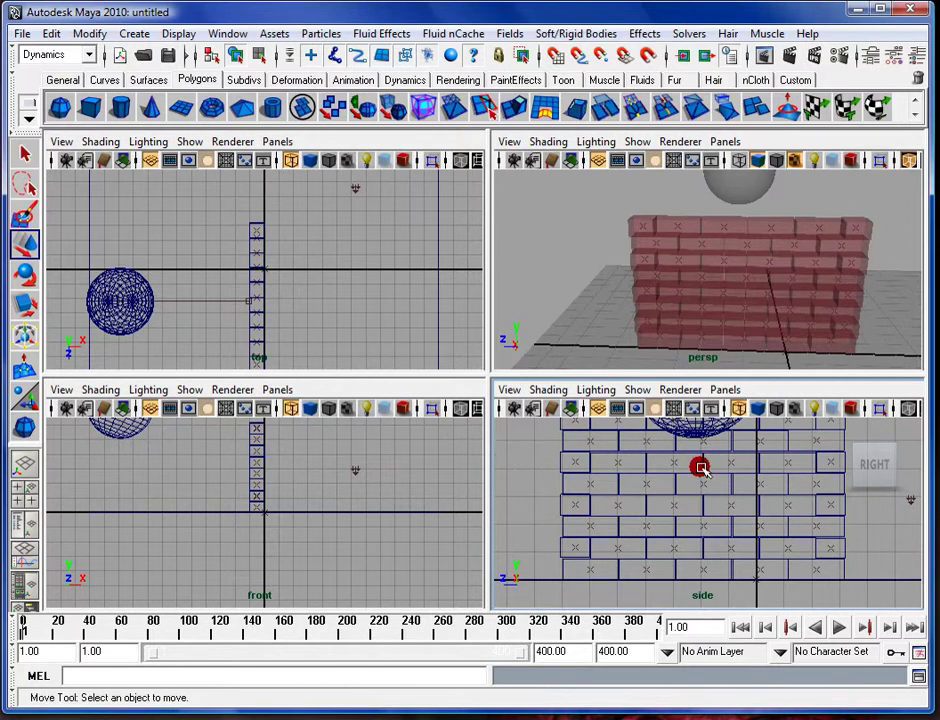
key(space)
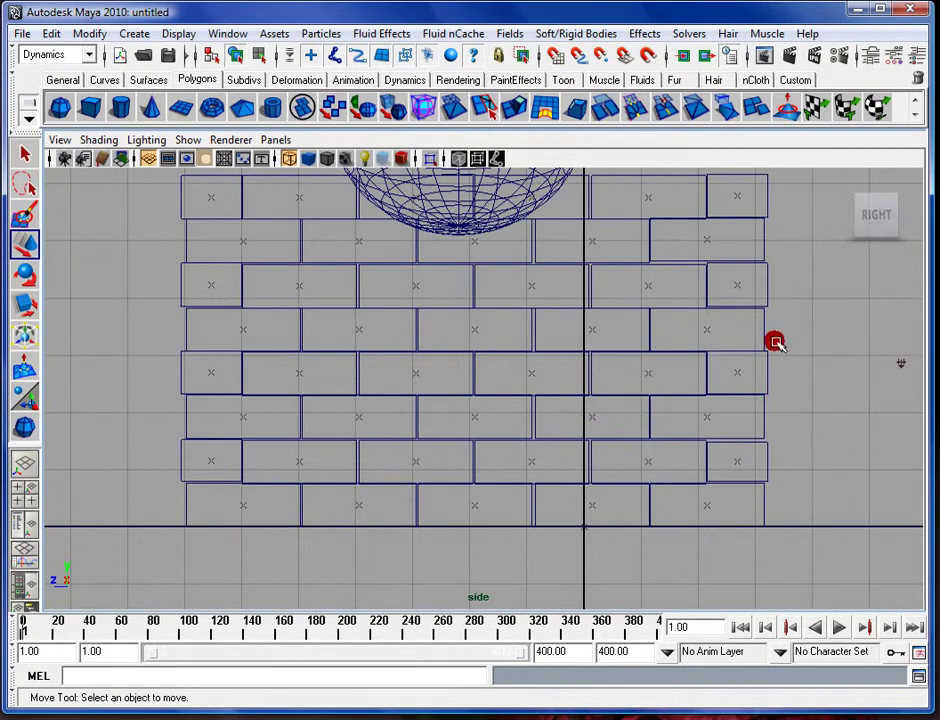
alt+middle_drag(787, 321, 789, 363)
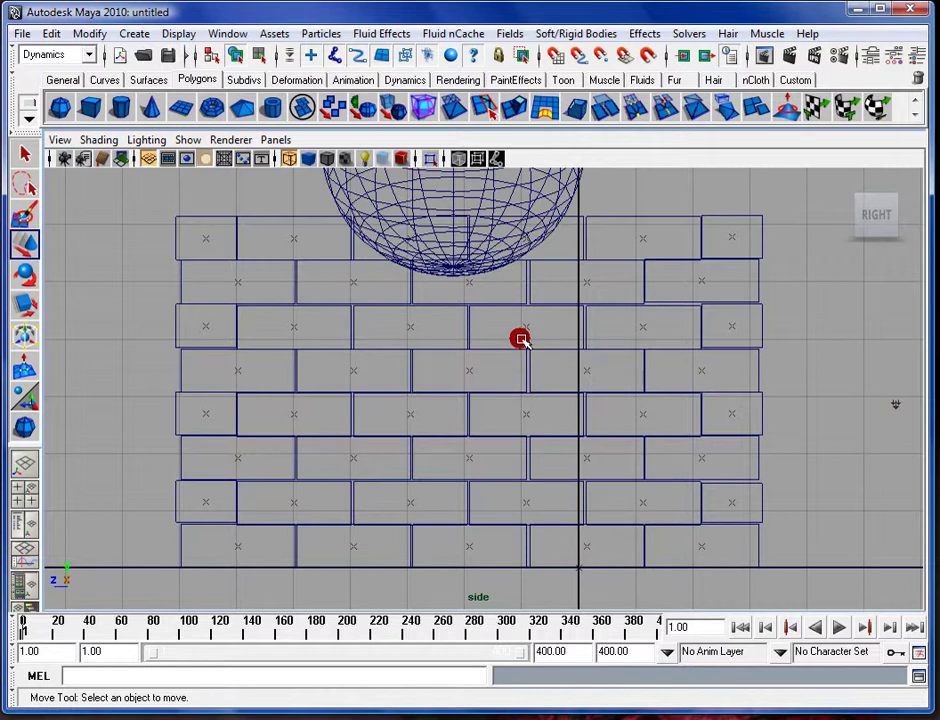
key(space)
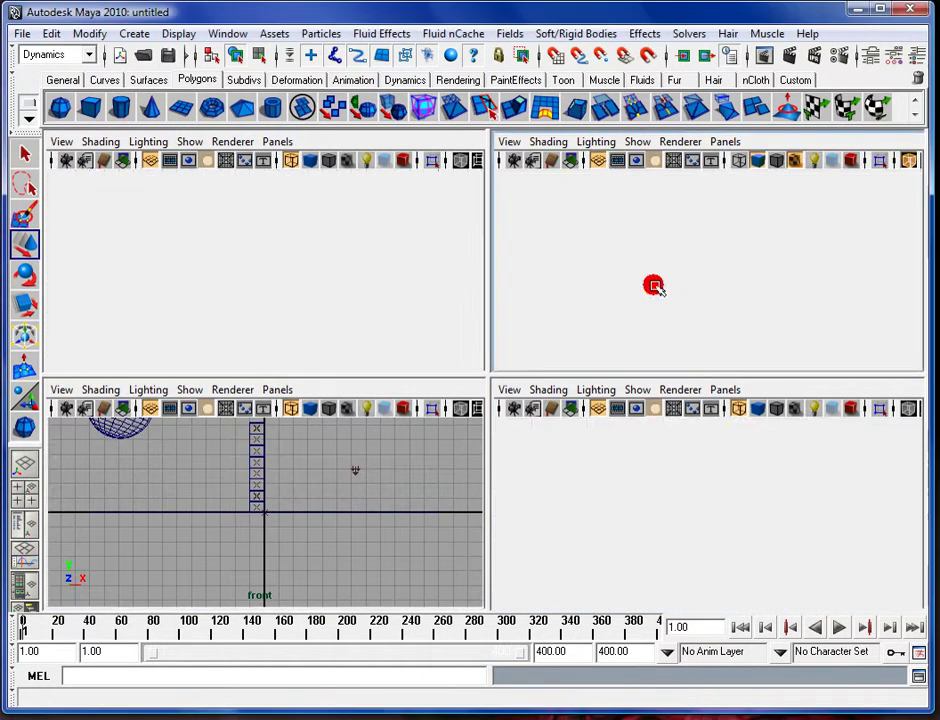
Step: Maximize the perspective view, frame the brick wall and select the ball
key(space)
alt+drag(399, 340, 552, 328)
scroll(552, 328, down, 3)
alt+right_drag(558, 321, 543, 357)
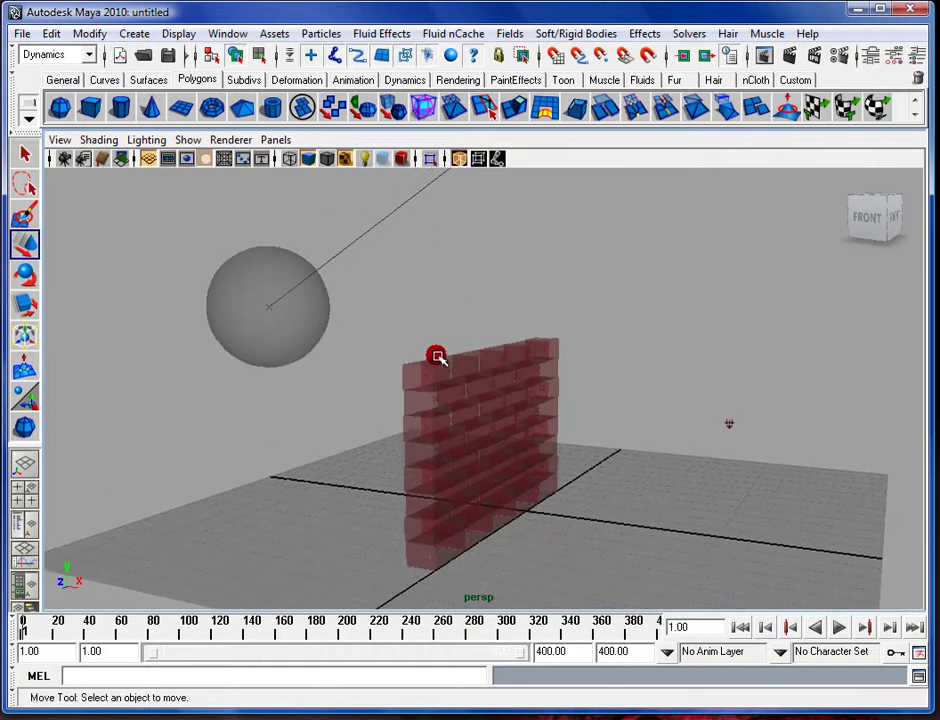
alt+drag(436, 357, 430, 392)
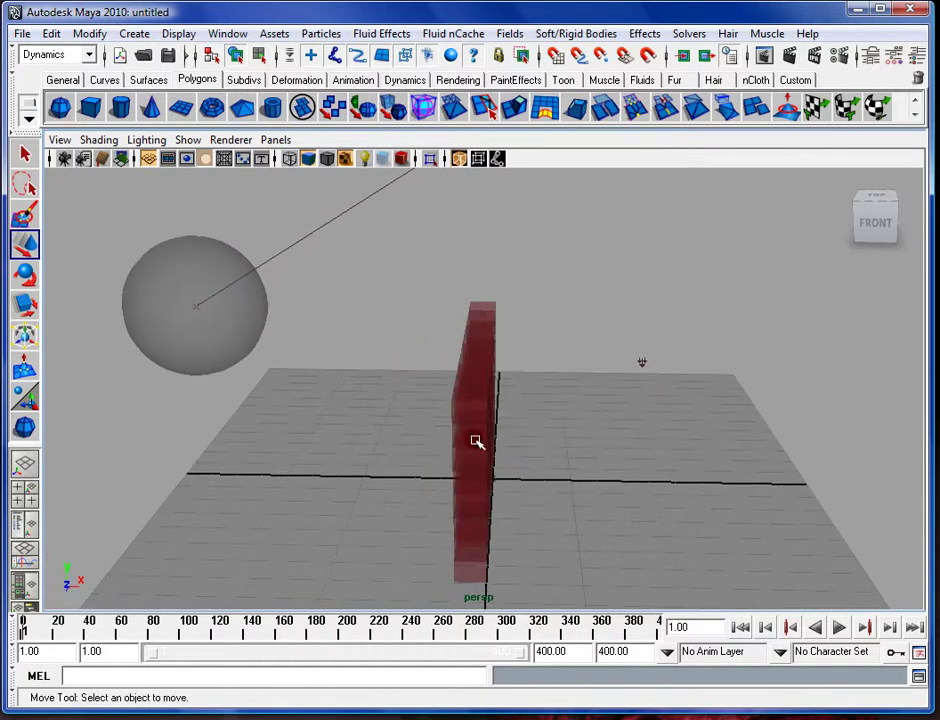
click(250, 345)
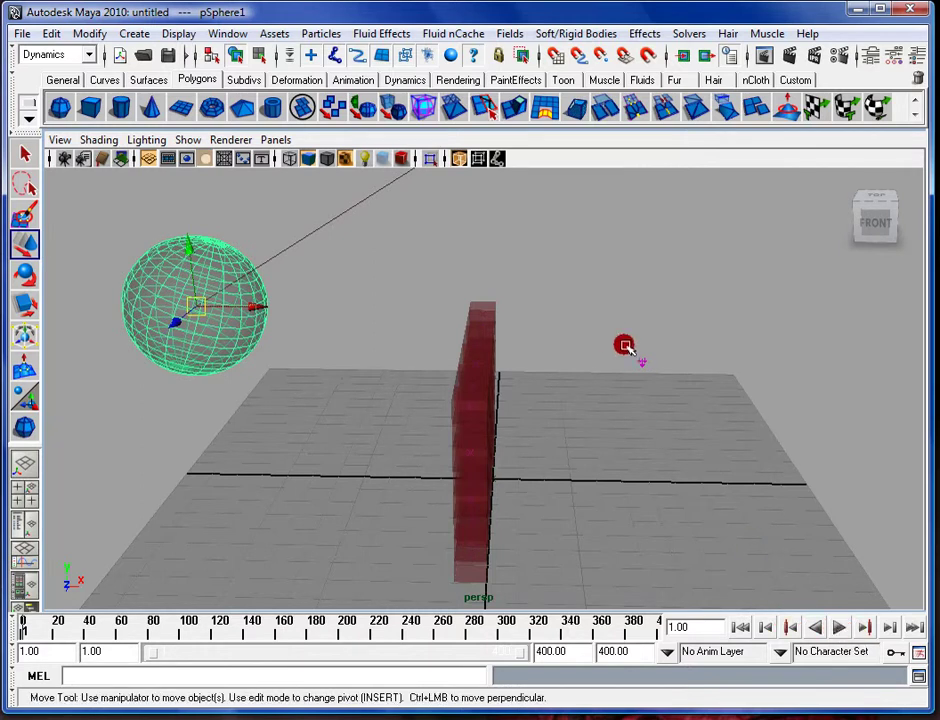
Step: Turn off X-Ray shading so the brick wall appears solid beside the ball
alt+drag(624, 346, 577, 331)
click(100, 140)
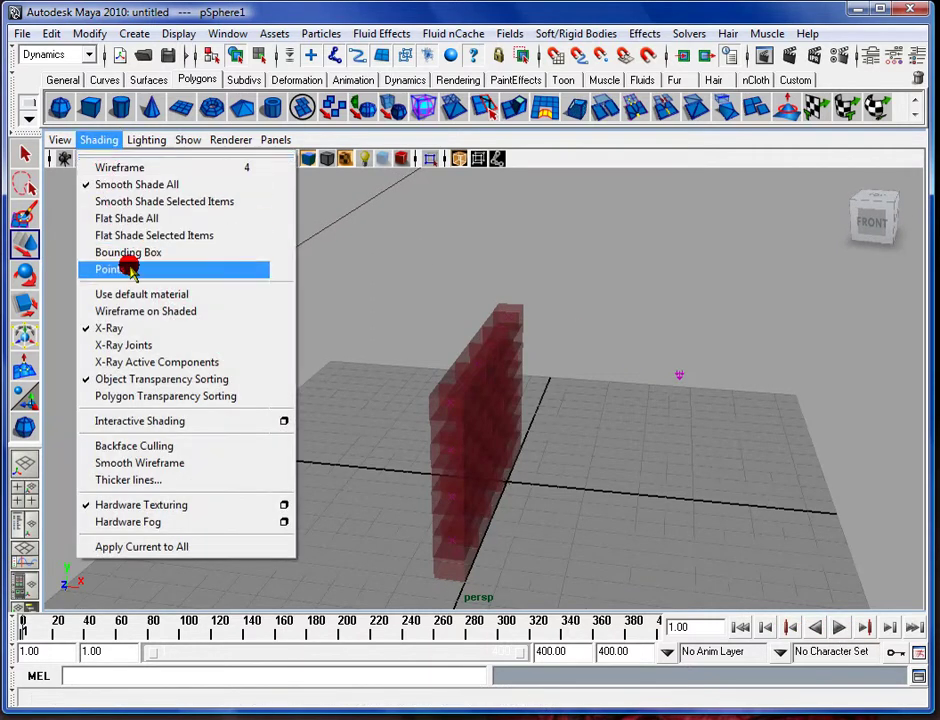
click(126, 327)
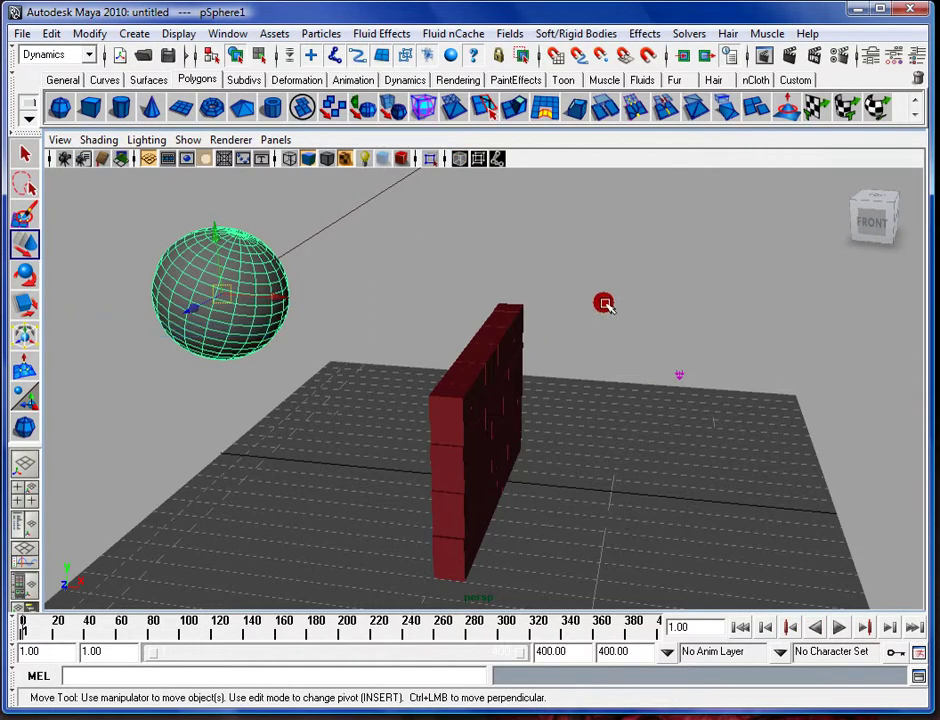
alt+drag(604, 303, 575, 275)
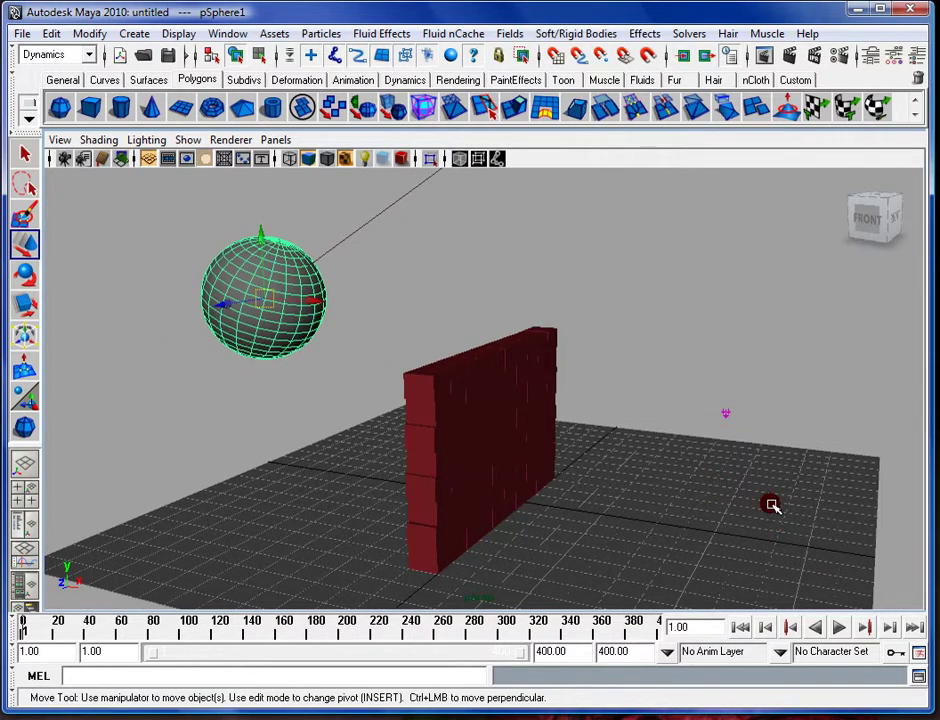
scroll(771, 505, down, 2)
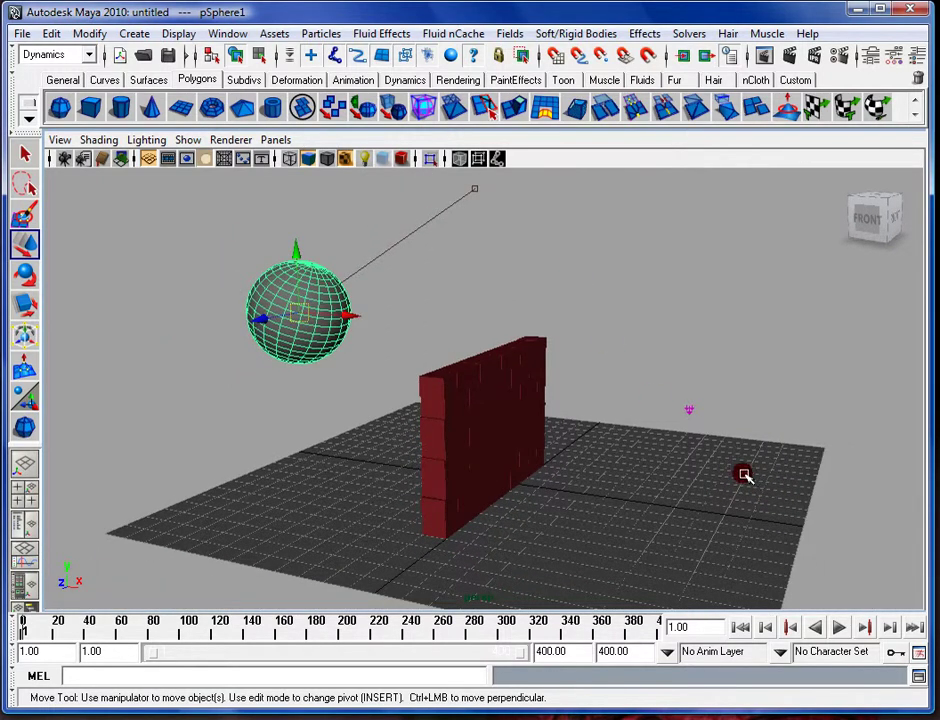
Step: Play the simulation and stop it at frame 20 as the ball swings on its rope
click(838, 629)
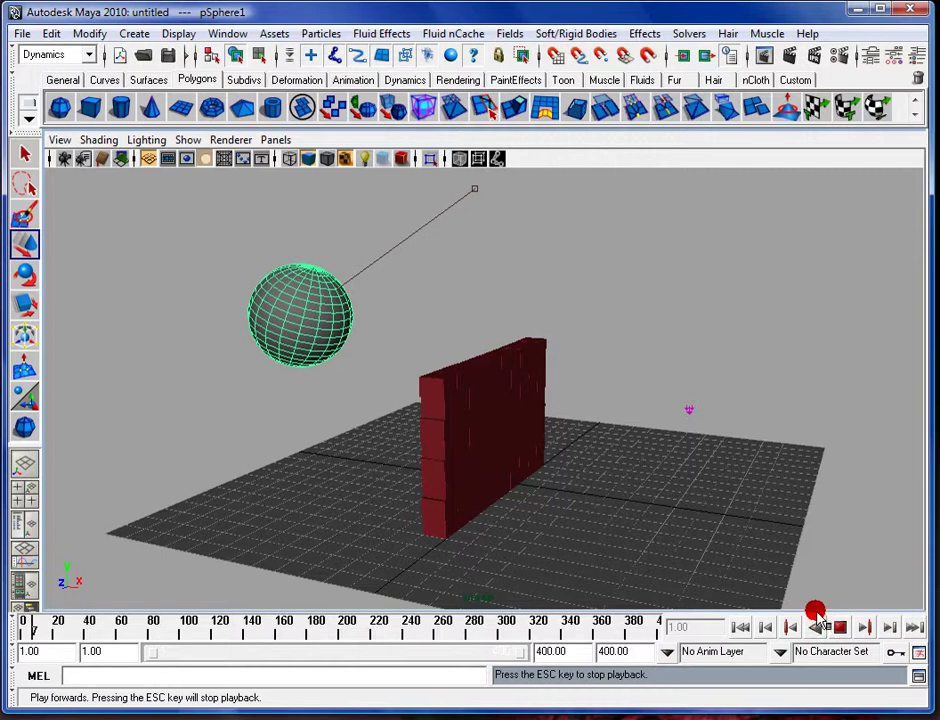
drag(337, 371, 455, 459)
alt+drag(388, 430, 449, 463)
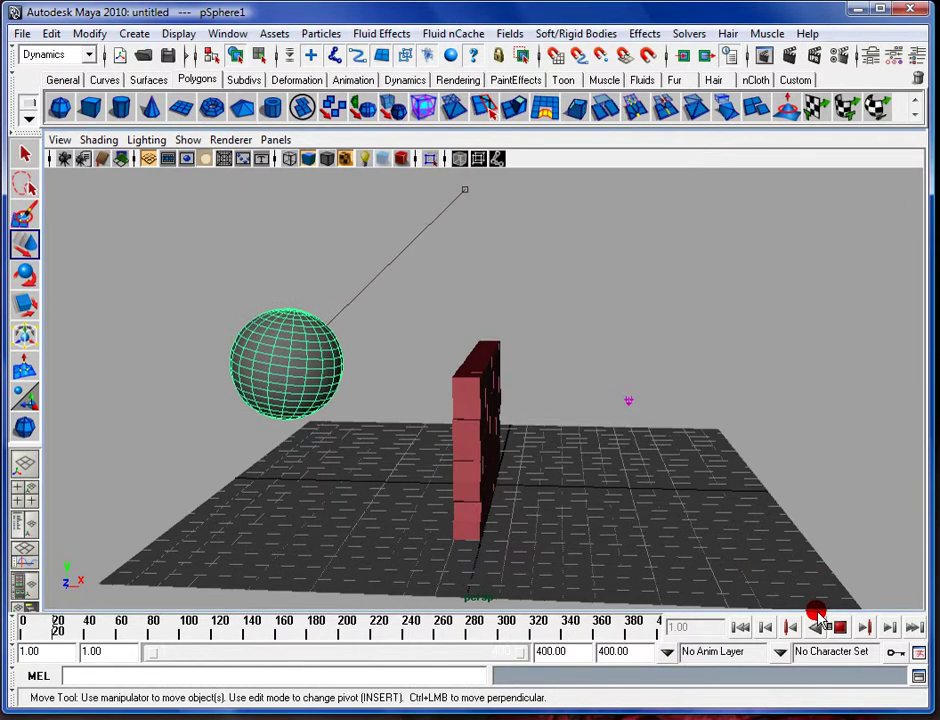
click(840, 630)
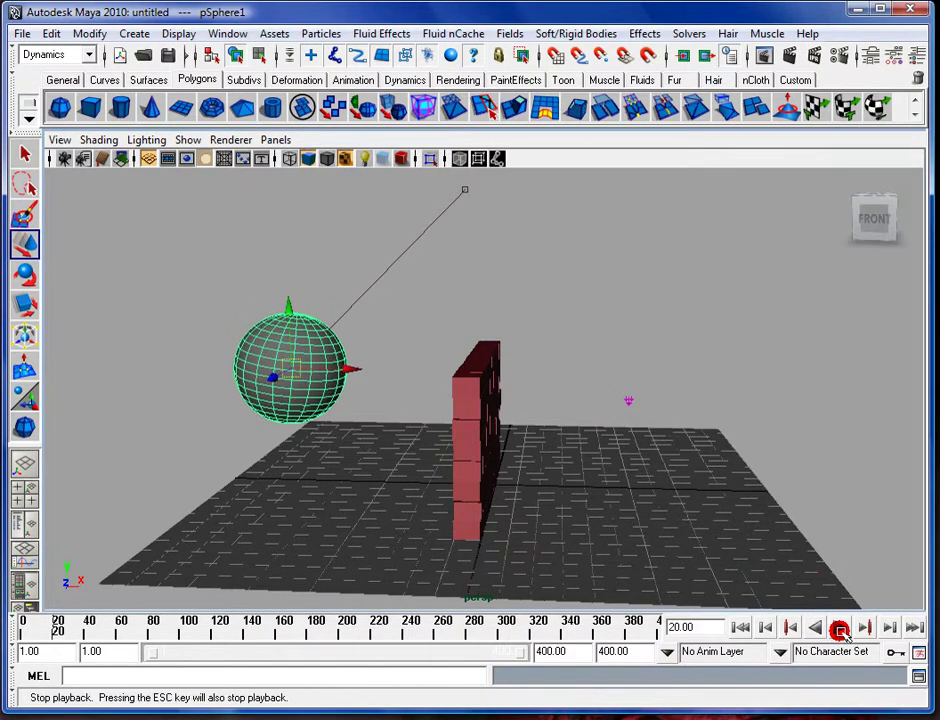
Step: Open the Attribute Editor, select brick pCube44 and move it along X
click(867, 60)
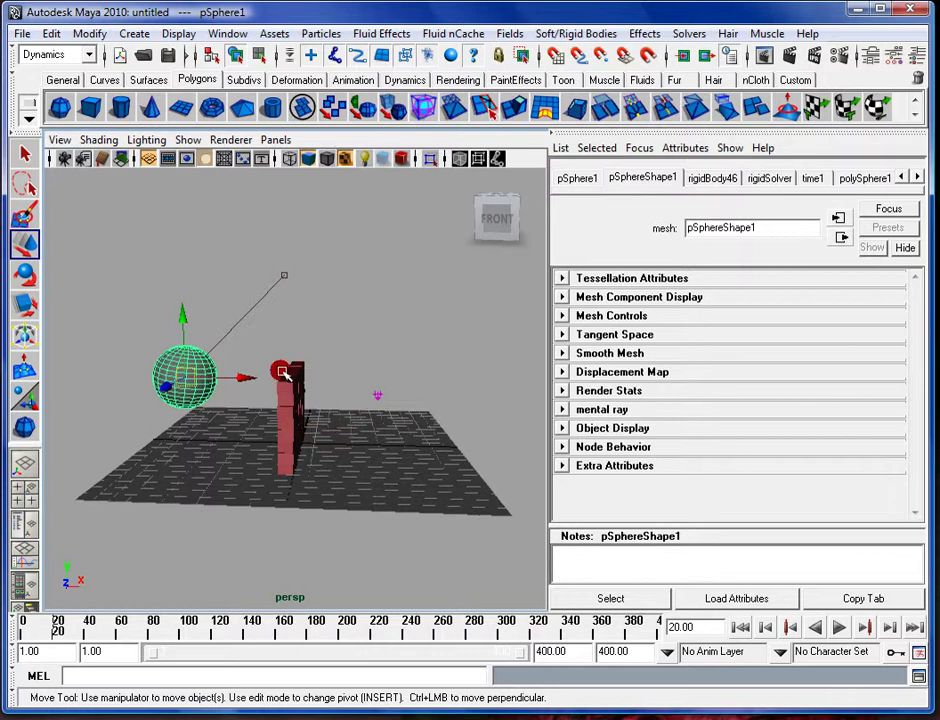
drag(283, 372, 352, 483)
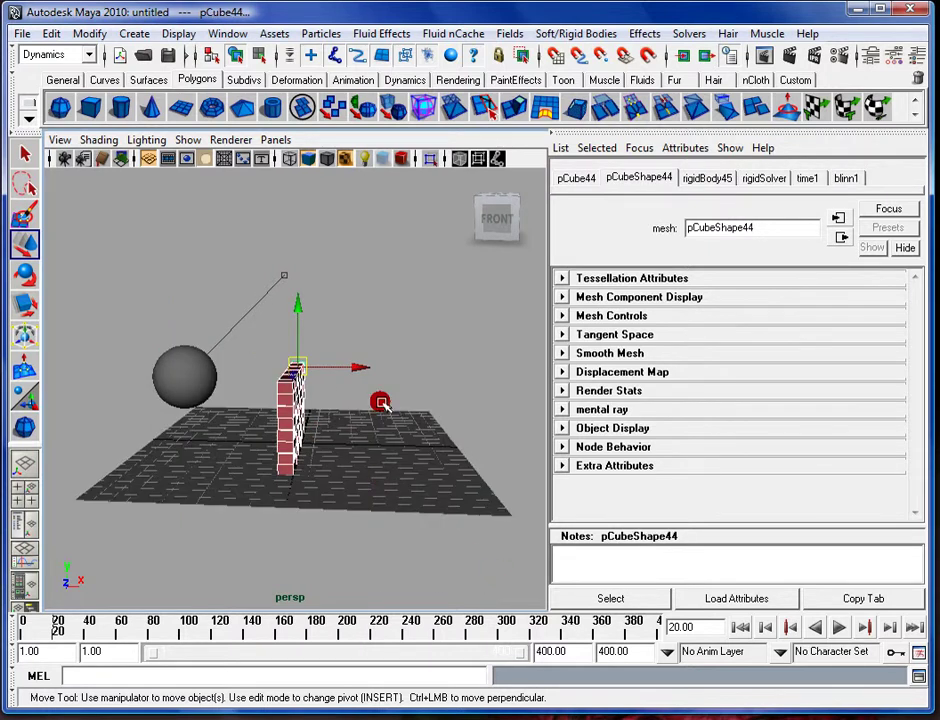
drag(367, 363, 308, 362)
alt+drag(310, 408, 338, 420)
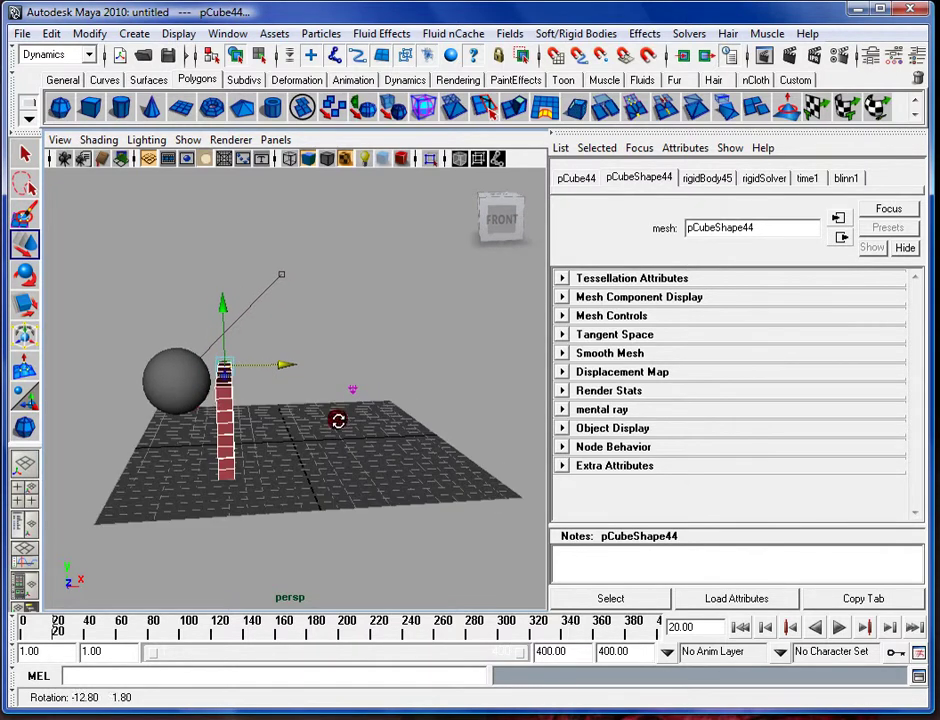
Step: Reframe the view around the wall and reselect brick pCube44 with a marquee
alt+drag(195, 399, 320, 284)
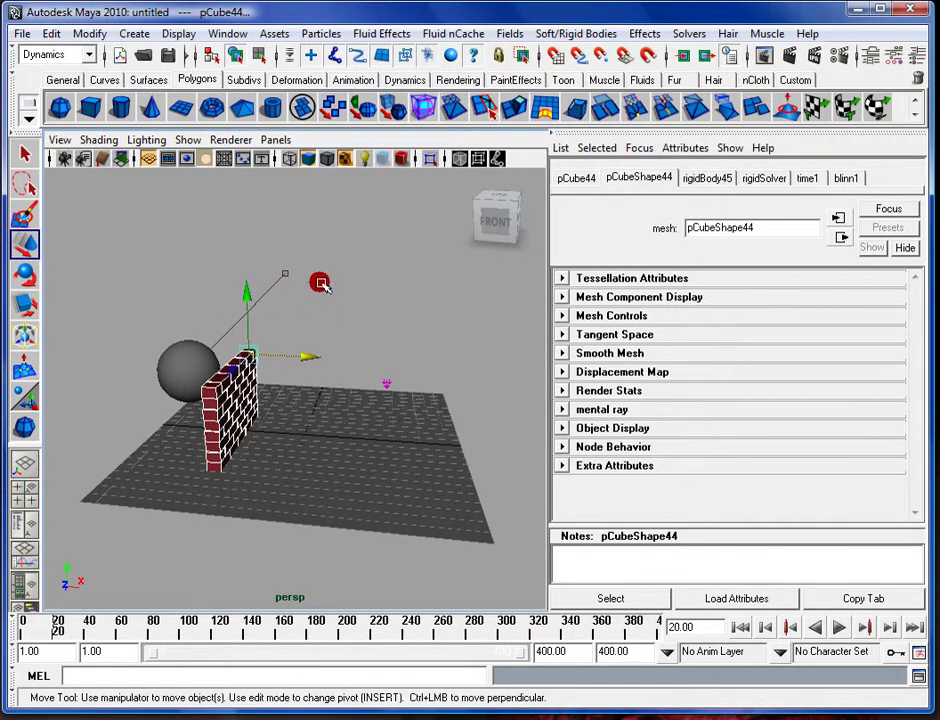
alt+middle_drag(320, 284, 371, 286)
click(247, 379)
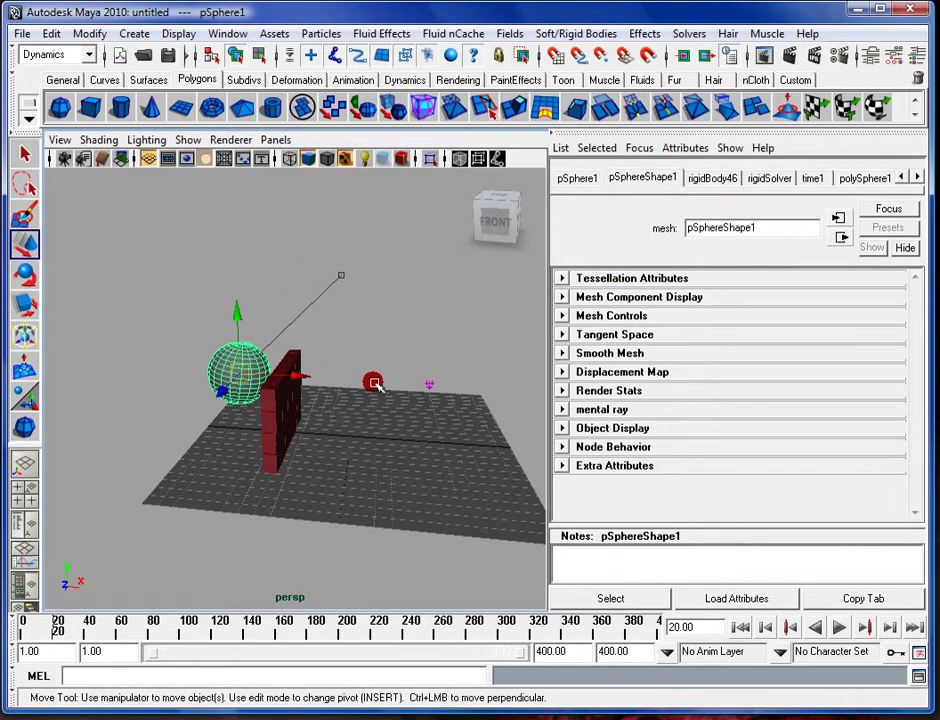
alt+drag(357, 380, 363, 361)
drag(305, 339, 262, 505)
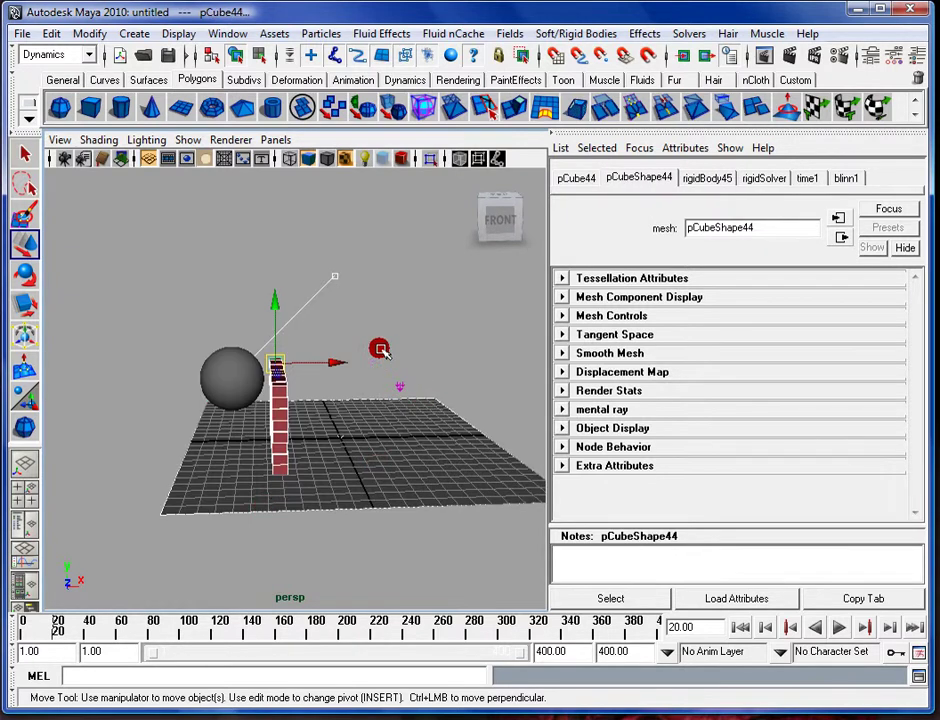
drag(290, 268, 338, 305)
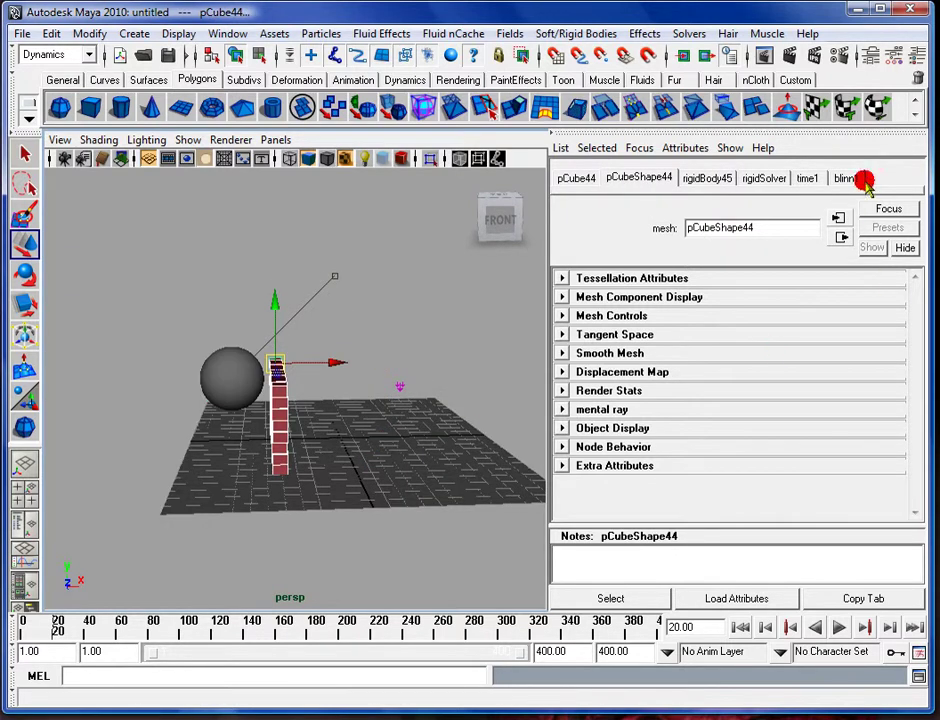
Step: In the Channel Box, set the brick's rigidBody45 Active attribute to off
click(917, 57)
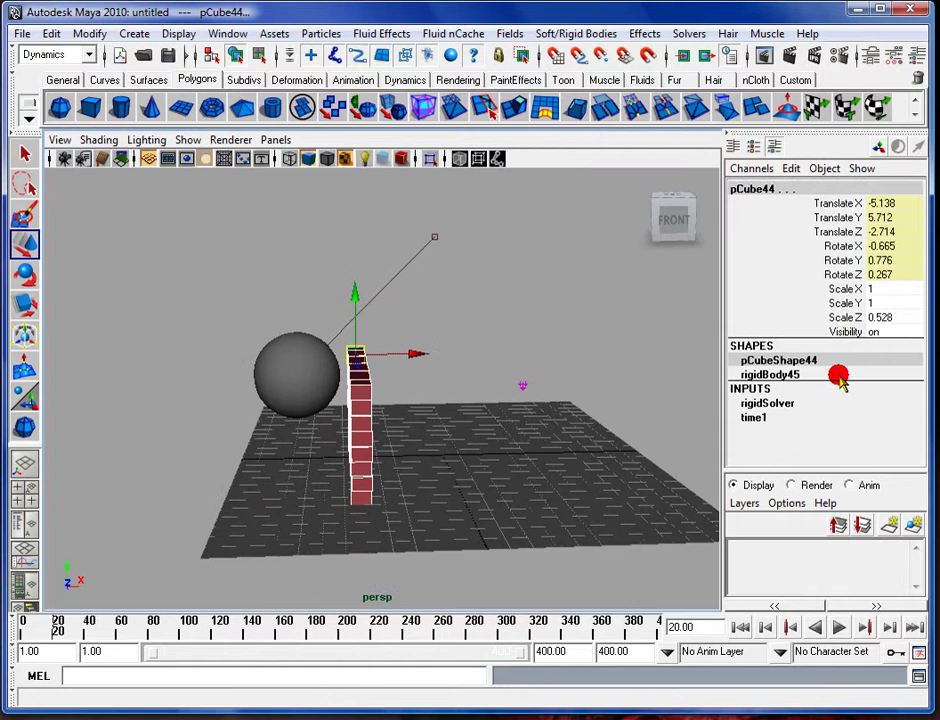
click(866, 372)
drag(913, 268, 906, 390)
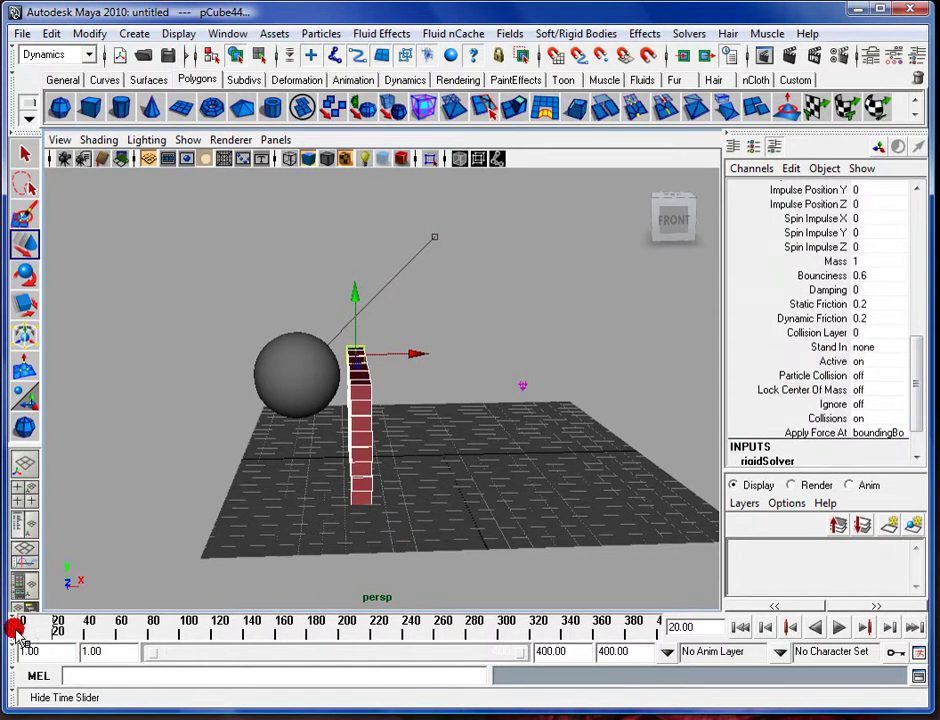
right_drag(833, 365, 839, 364)
click(838, 362)
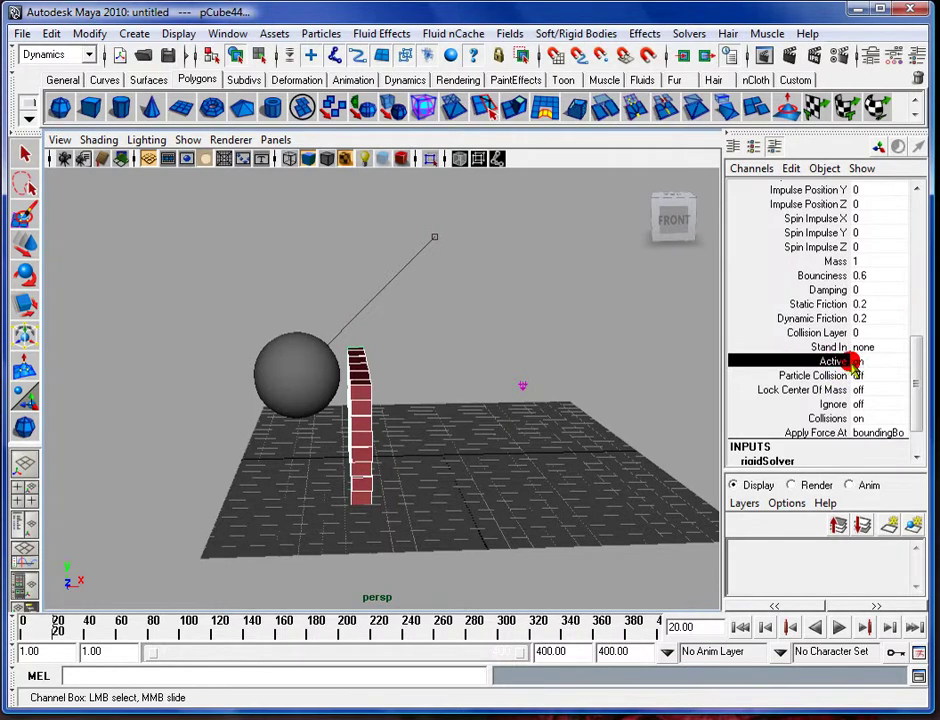
double_click(863, 361)
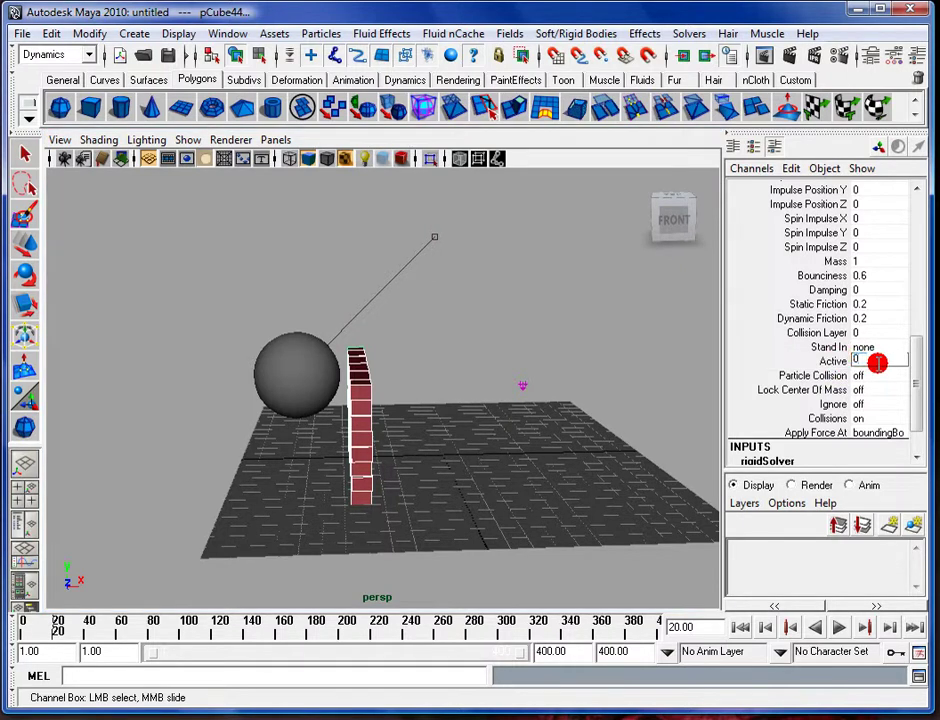
key(Return)
Step: Scrub the time slider through the simulation and recheck the Active channel value
right_click(876, 365)
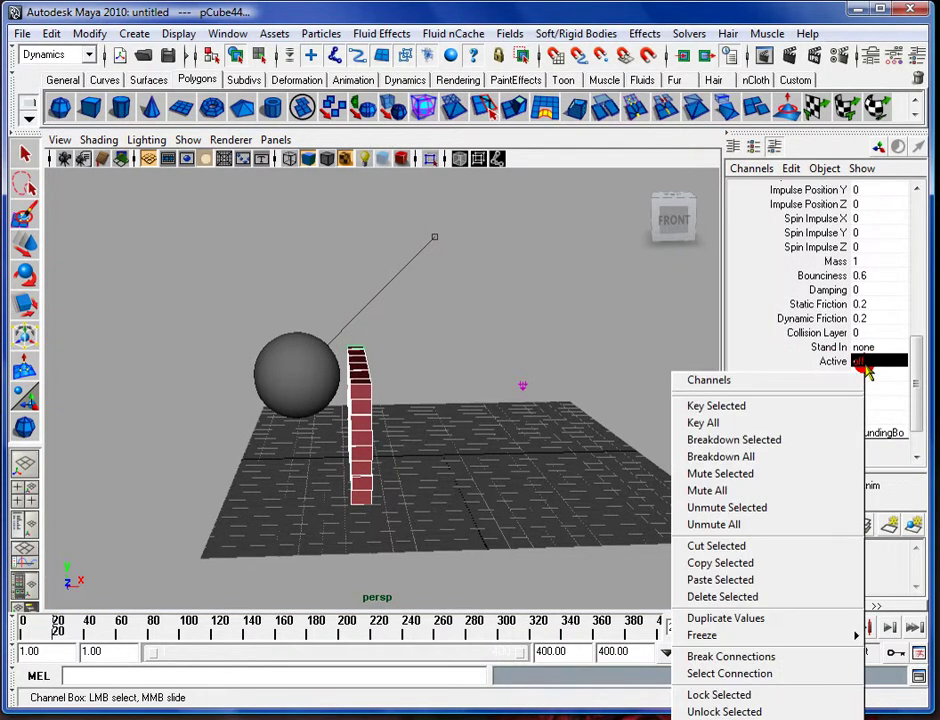
click(829, 404)
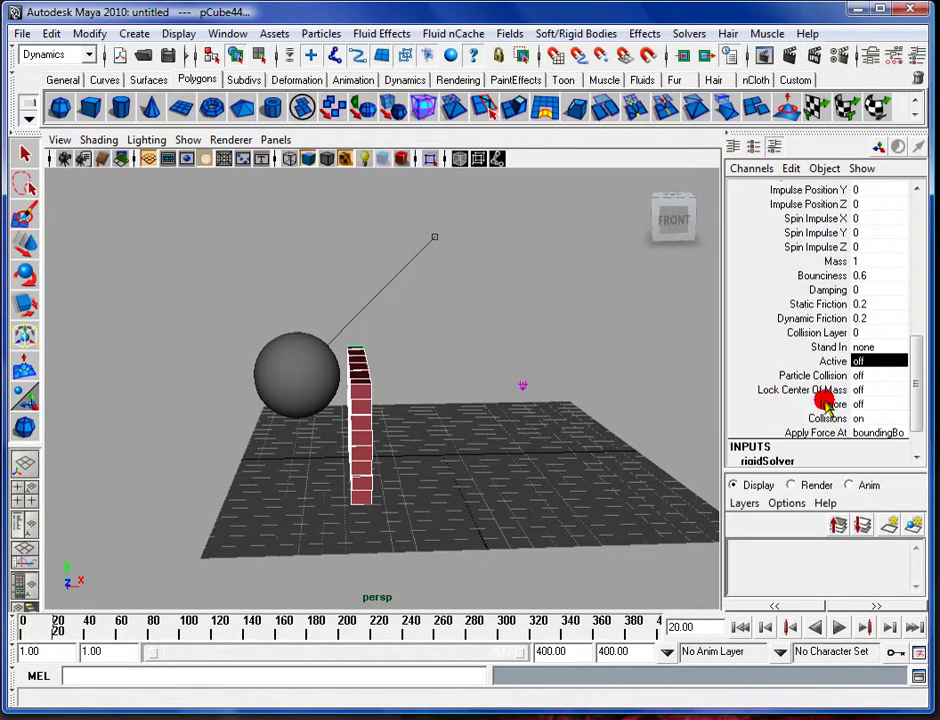
key(w)
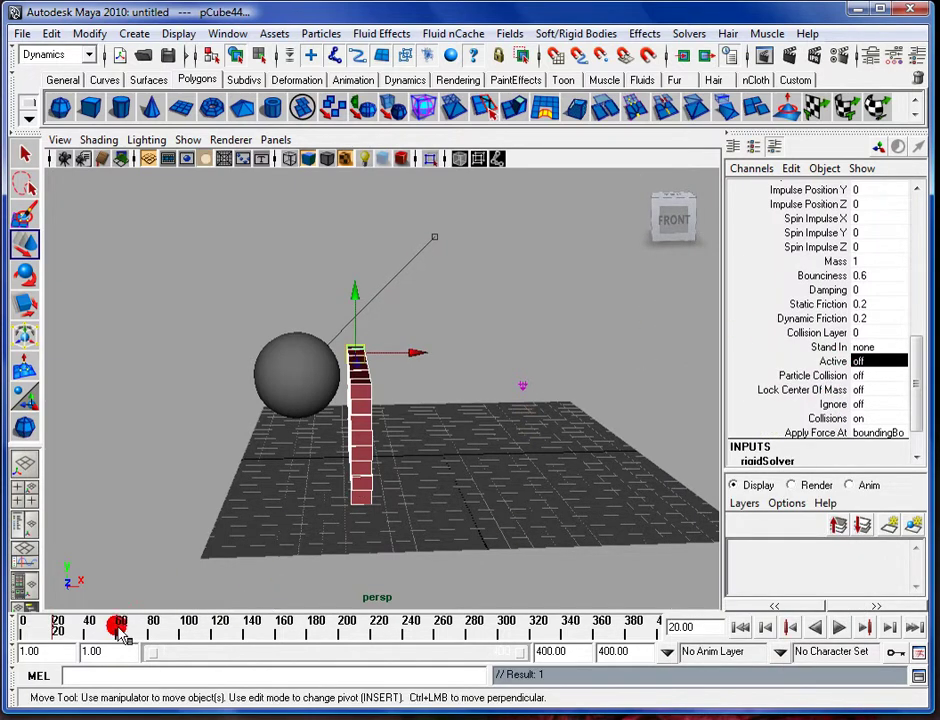
drag(120, 632, 59, 625)
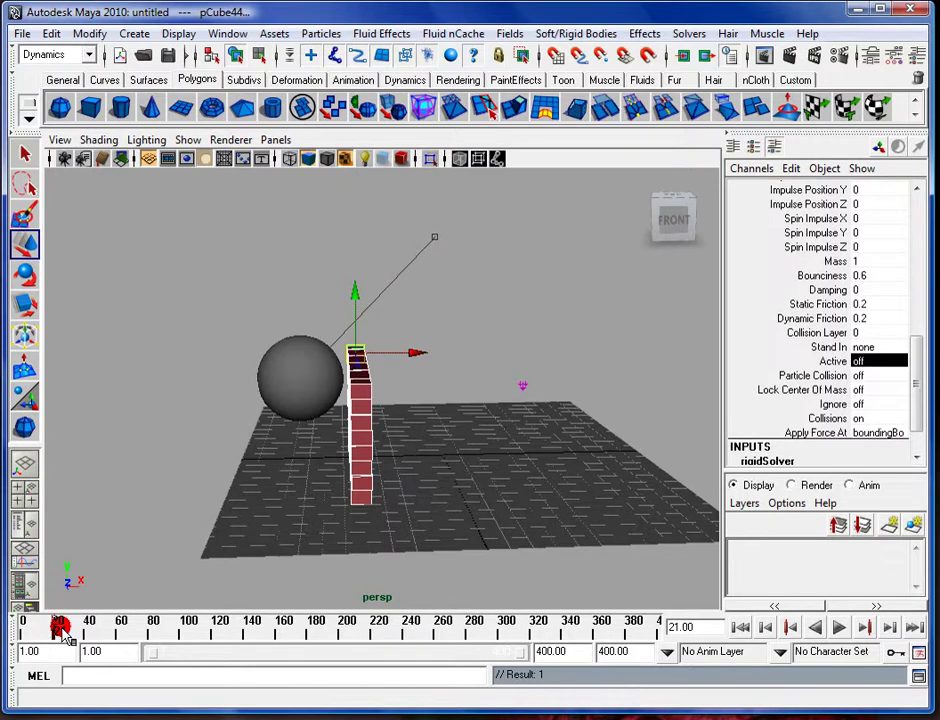
click(866, 358)
drag(878, 358, 747, 366)
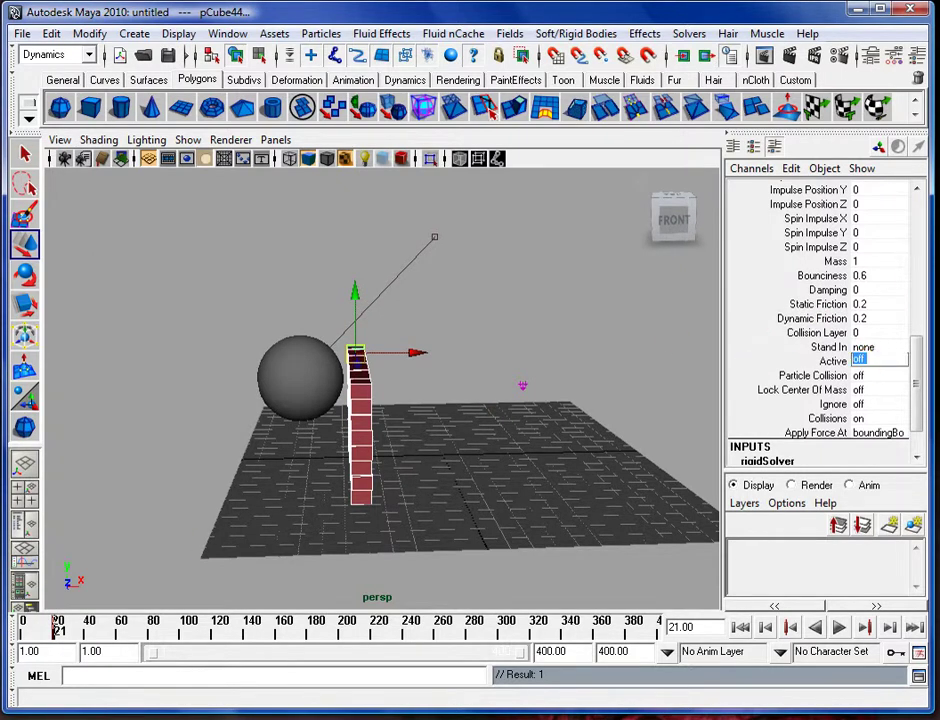
right_drag(790, 358, 829, 397)
Step: Rewind to frame 1, deselect the brick column and select the swinging ball
click(743, 627)
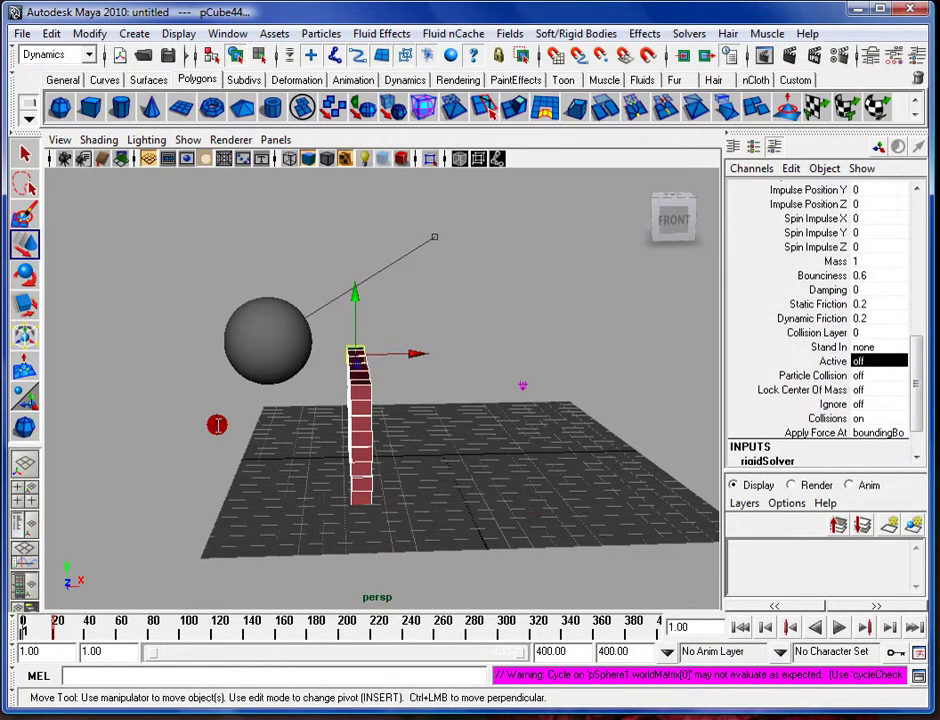
click(535, 308)
click(262, 336)
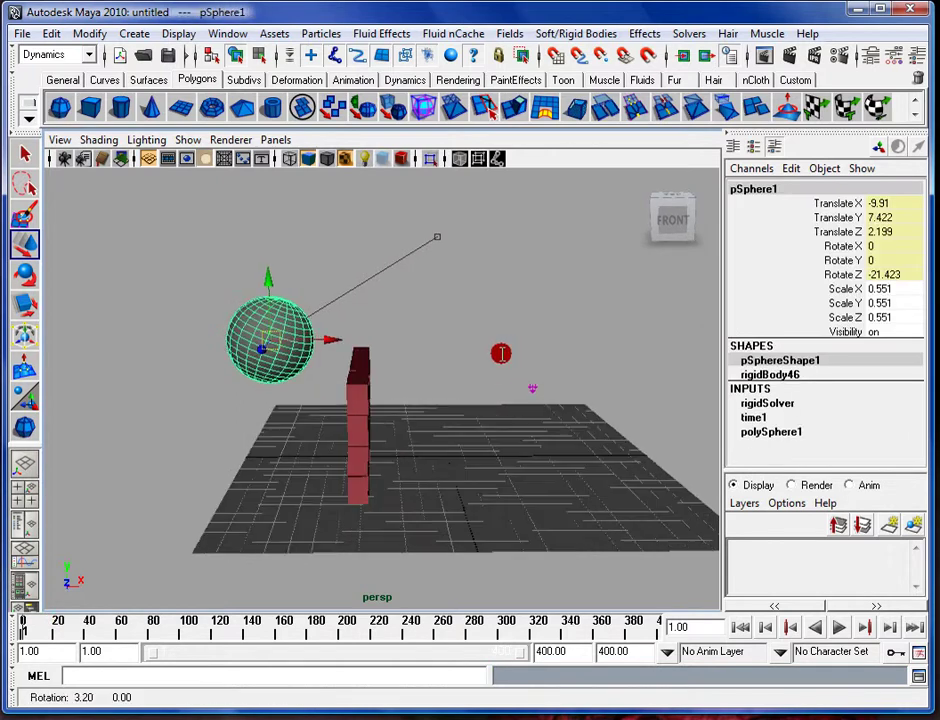
alt+drag(500, 353, 310, 420)
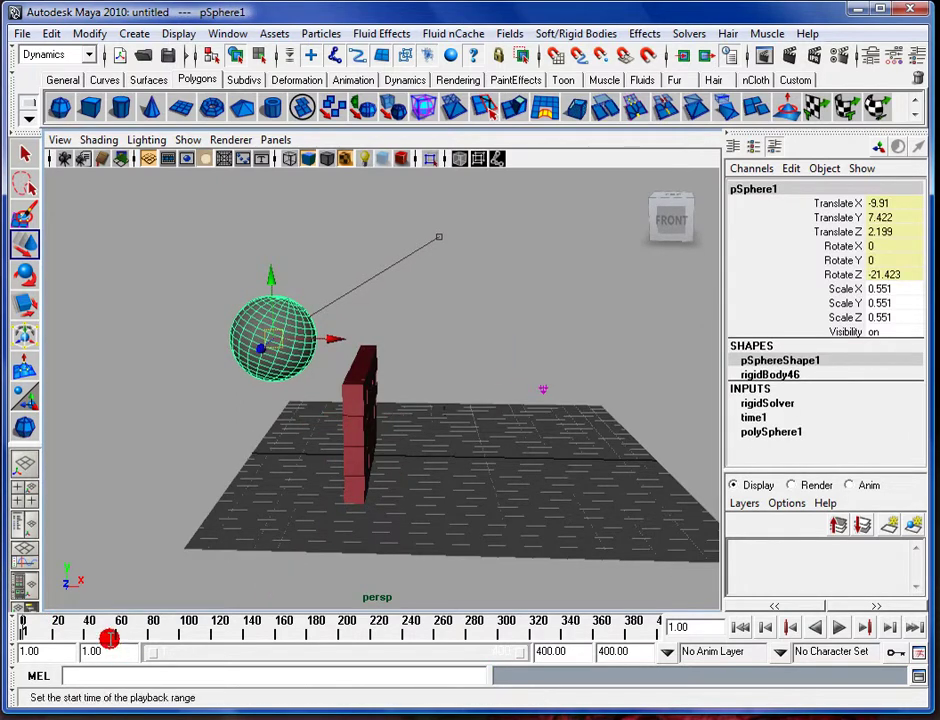
Step: Test-play the swing, rewind, then slide the whole wall along X to Translate X -0.787
click(842, 630)
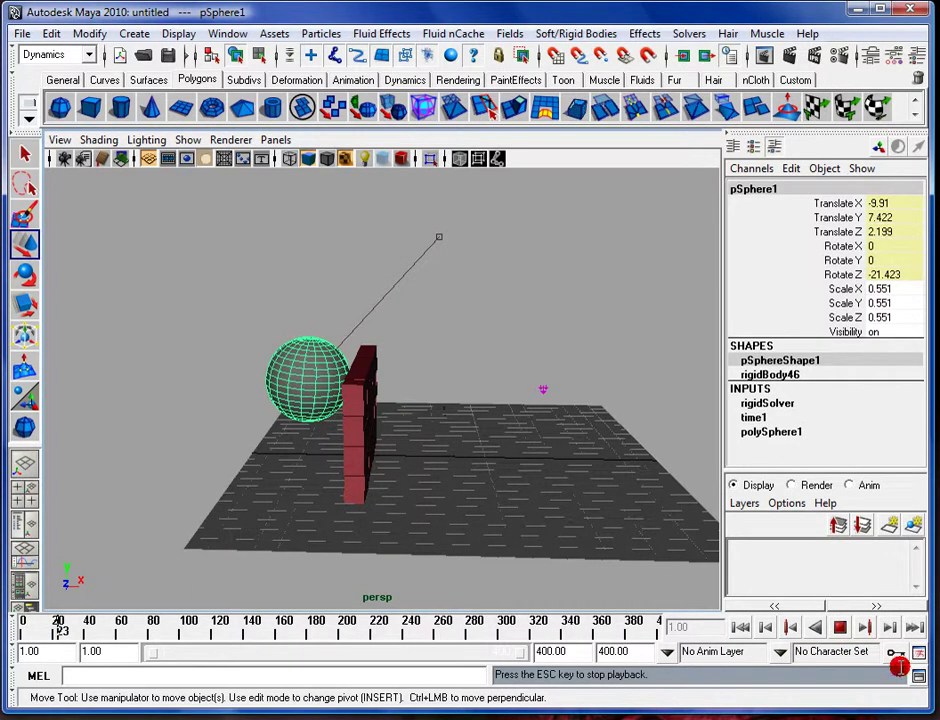
click(840, 628)
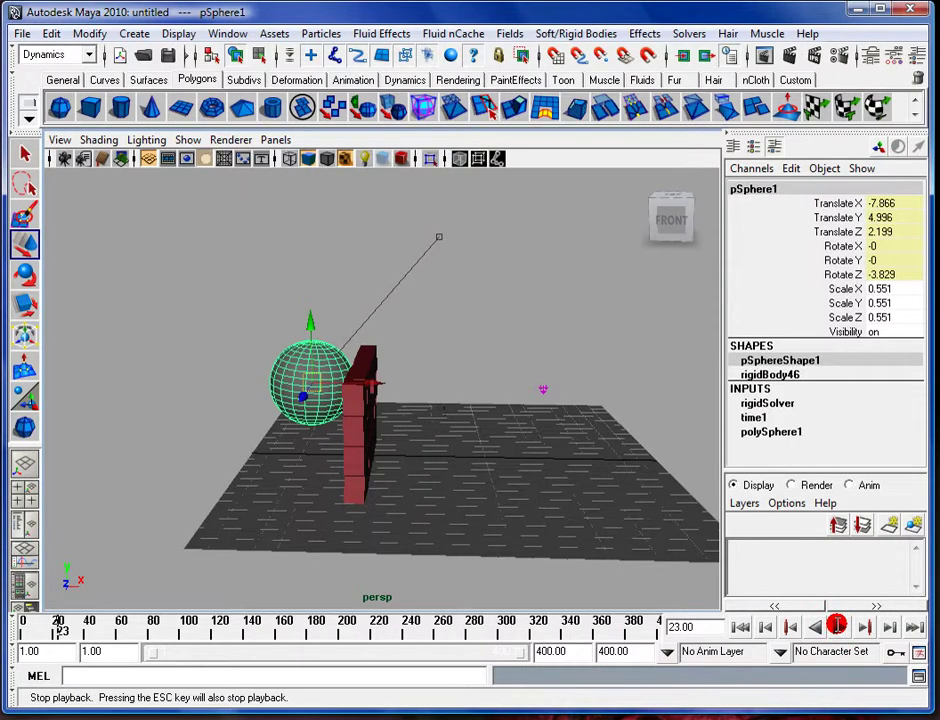
click(744, 628)
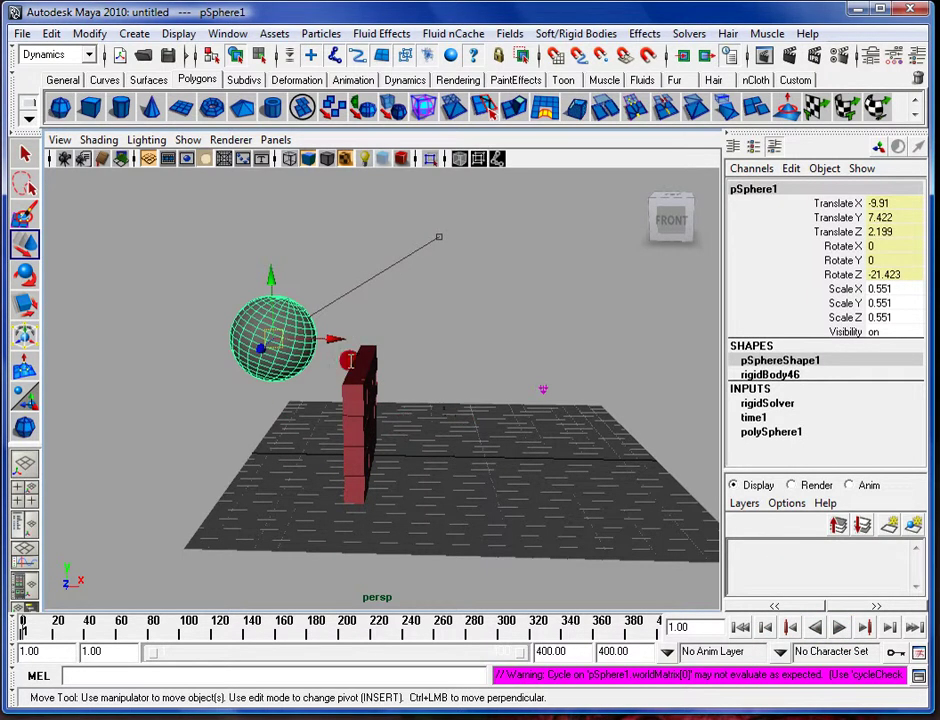
drag(410, 312, 327, 548)
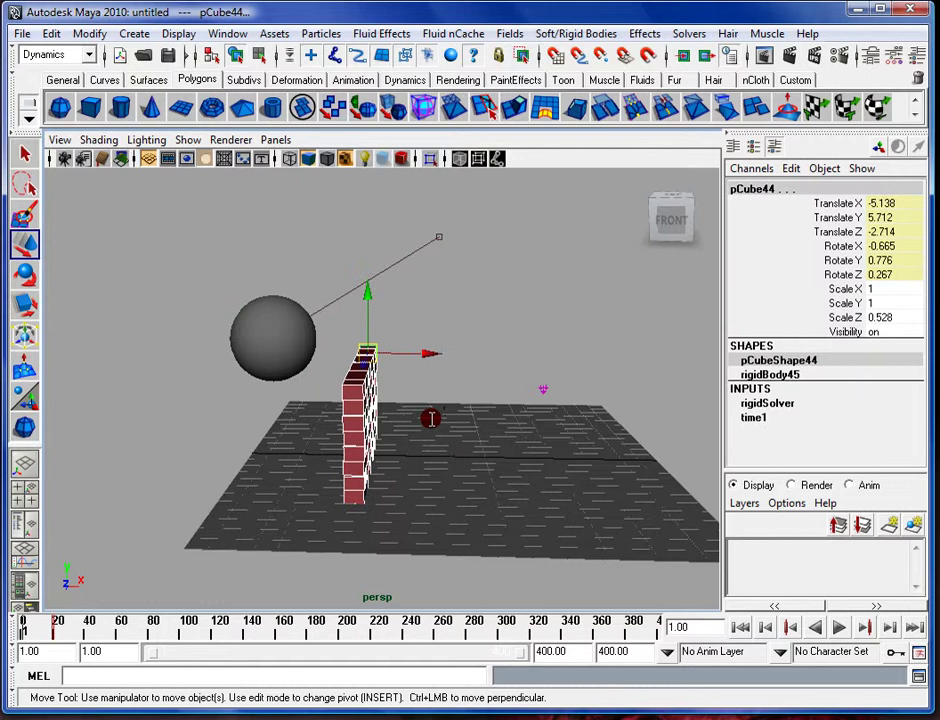
drag(427, 352, 485, 353)
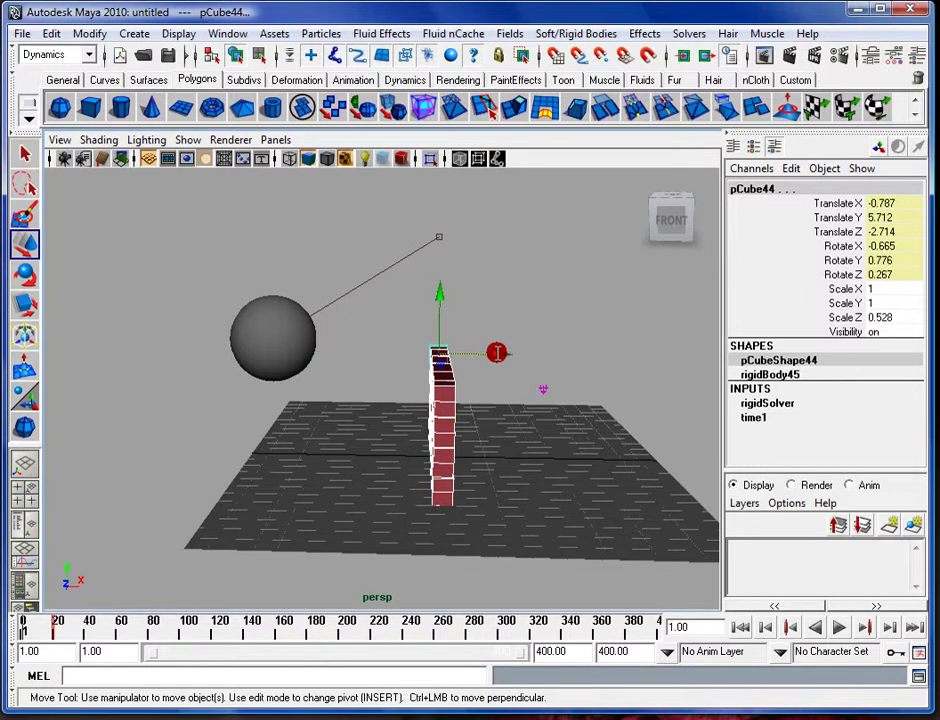
Step: Nudge the wall to Translate X -1.272, play the collapse, rewind to frame 1 and deselect
drag(497, 352, 546, 290)
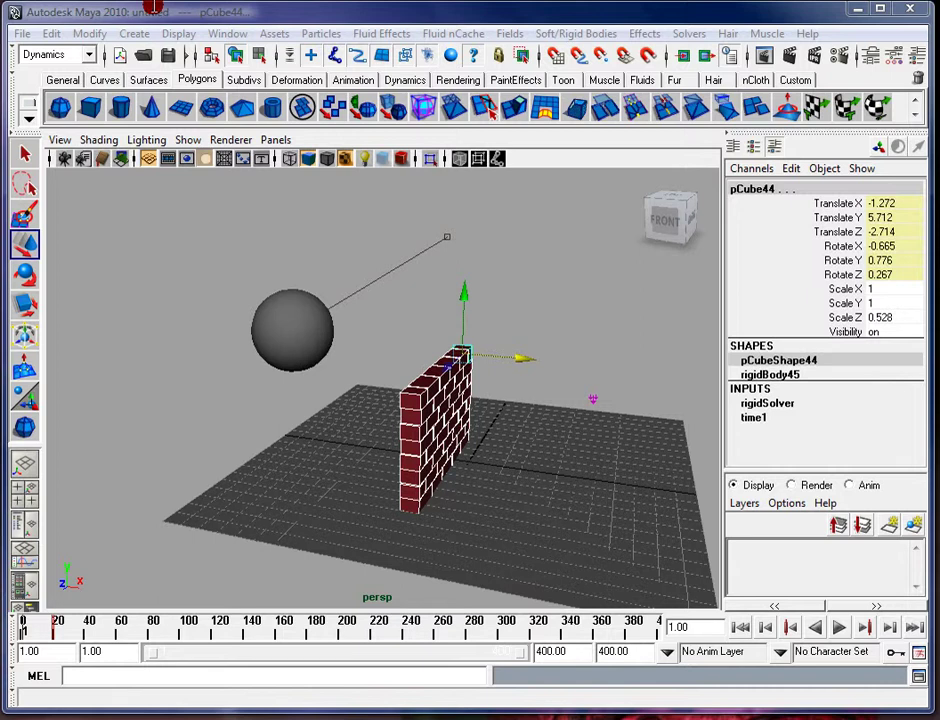
key(alt+v)
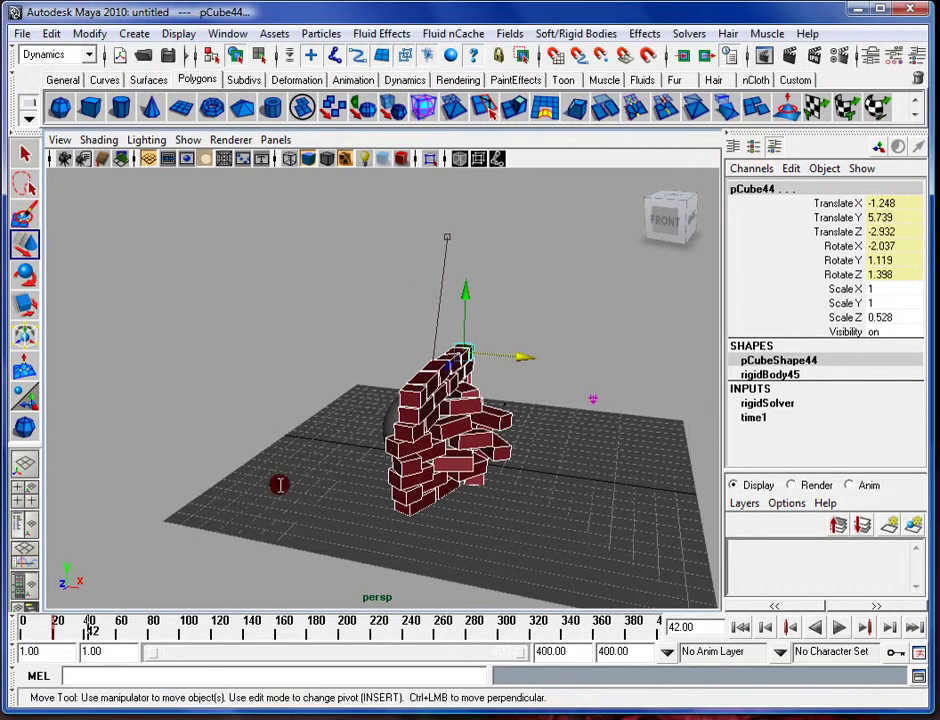
click(745, 625)
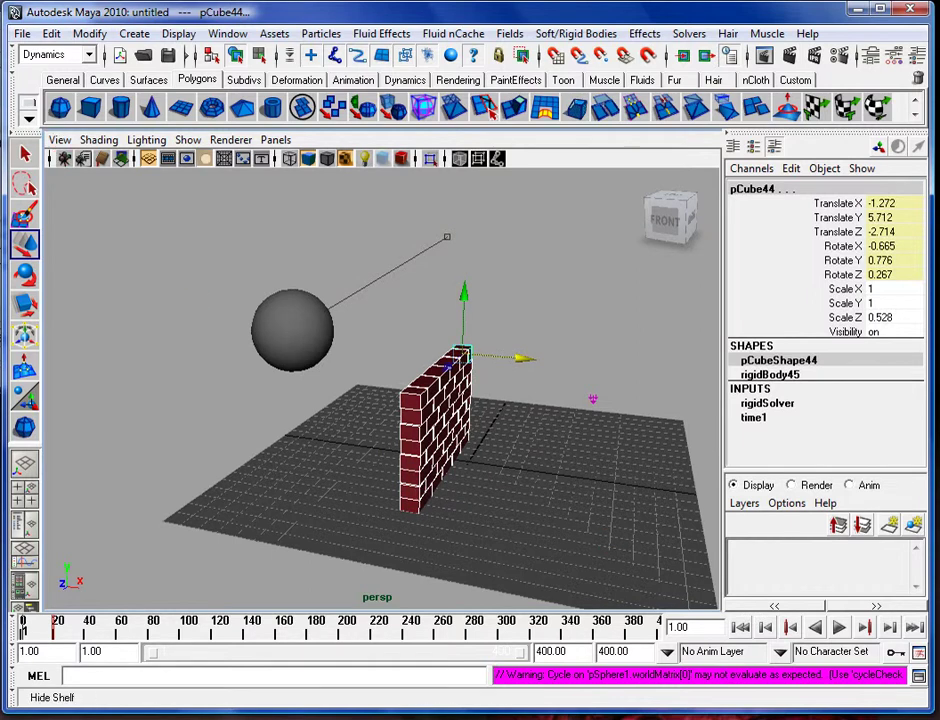
click(362, 12)
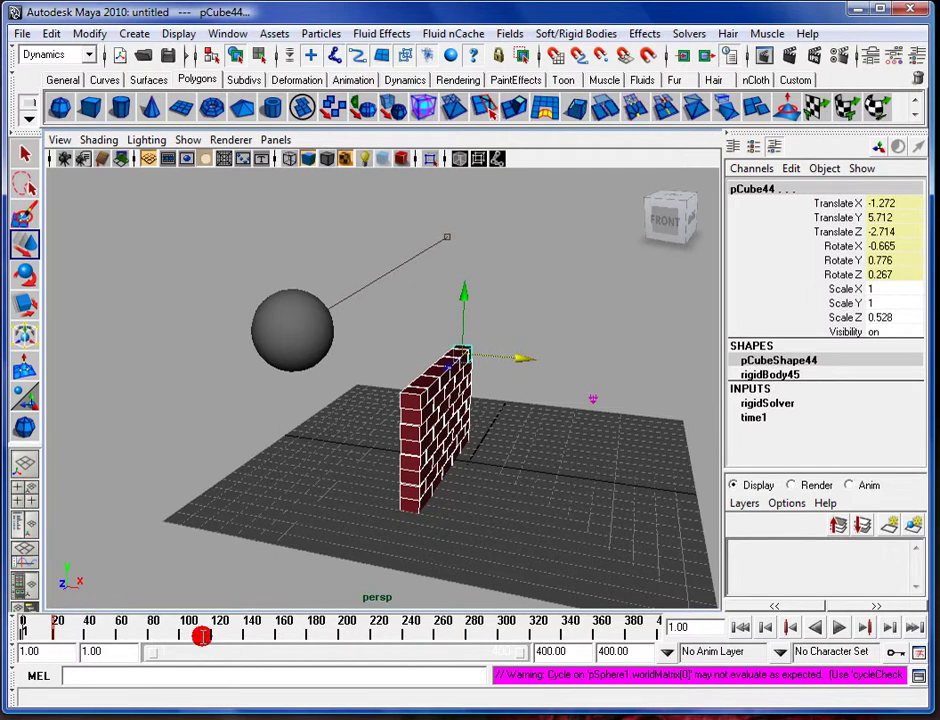
click(650, 353)
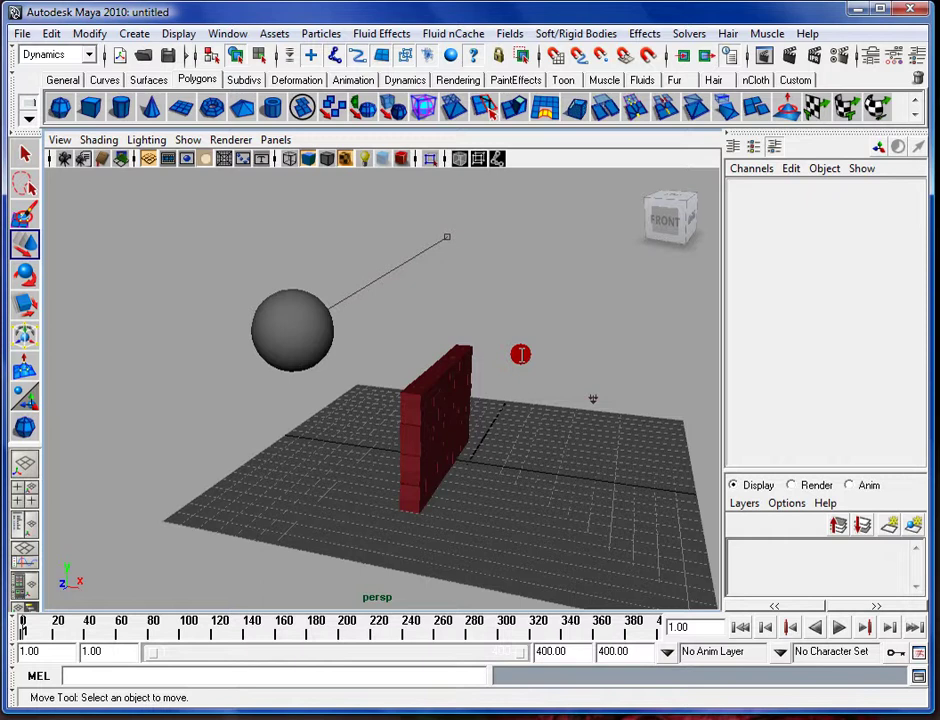
Step: Show a wall brick's rigidBody30 and rigidSolver tabs in the Attribute Editor
click(878, 56)
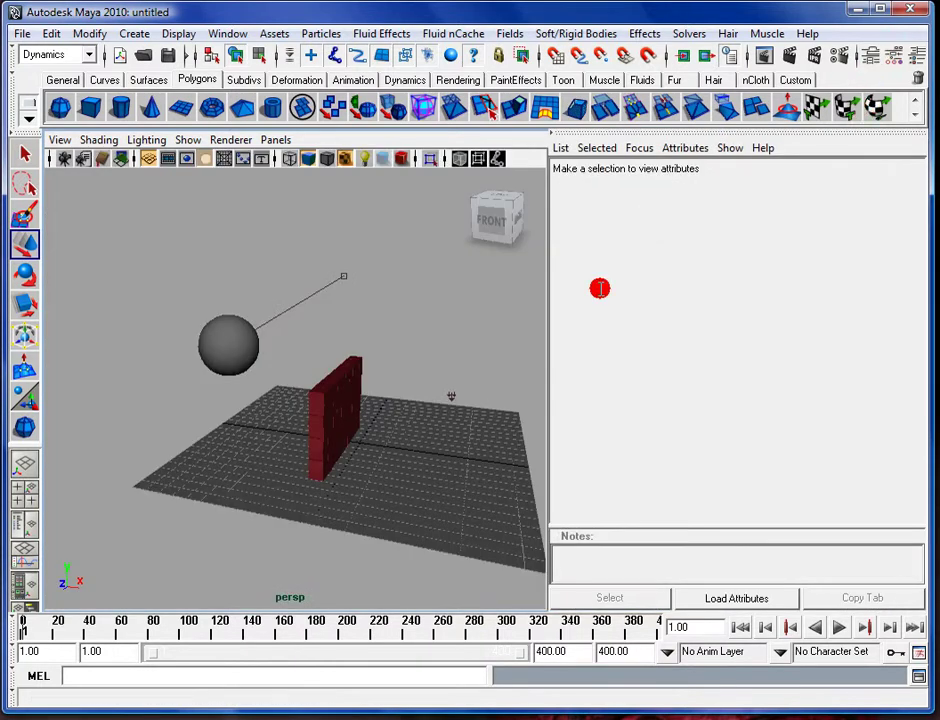
click(325, 372)
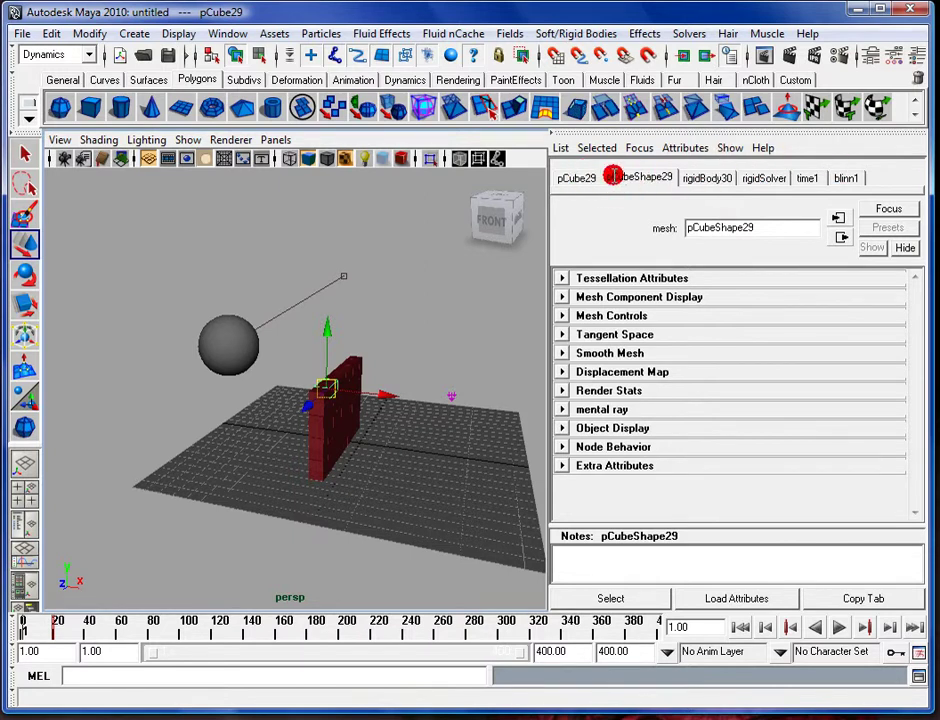
click(672, 177)
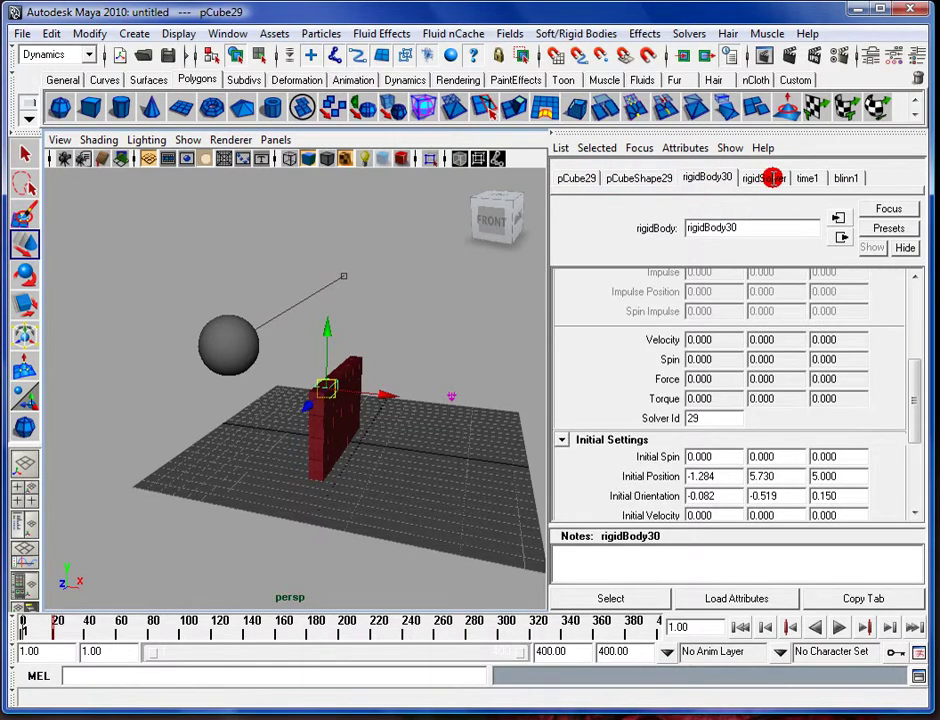
click(768, 178)
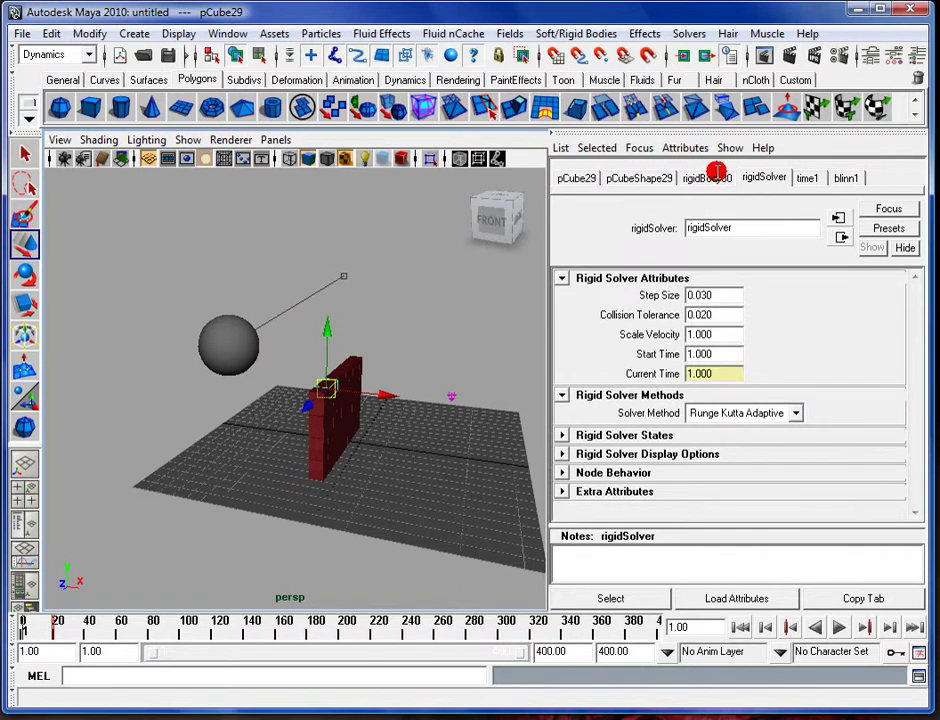
Step: Expand Rigid Solver States and Display Options to review Step Size 0.030, then collapse Solver States
click(562, 436)
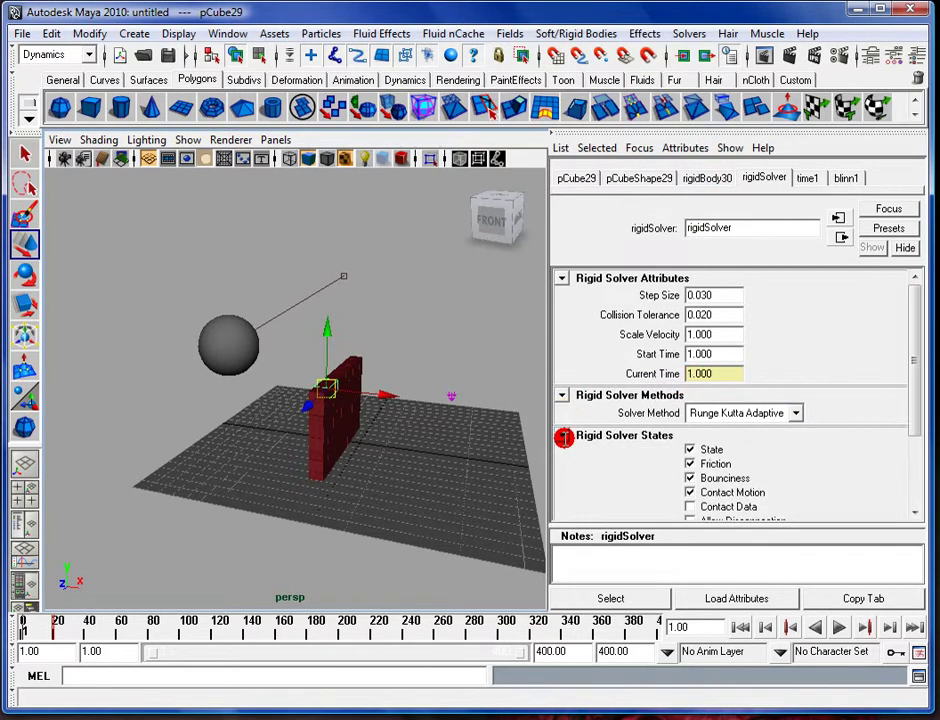
scroll(629, 426, down, 3)
scroll(622, 431, down, 1)
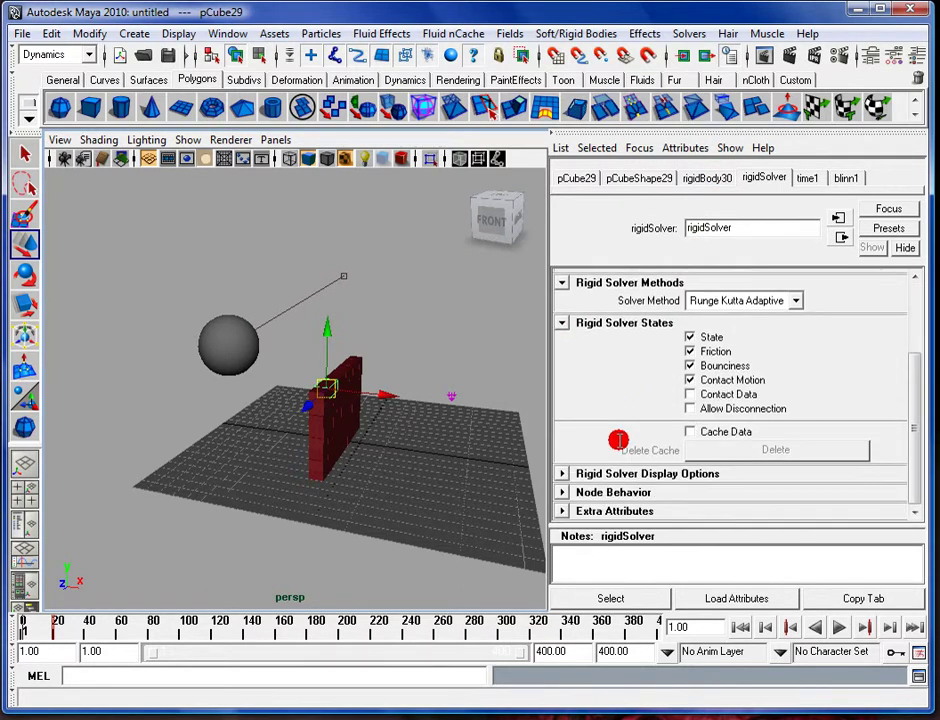
click(565, 474)
scroll(608, 440, down, 2)
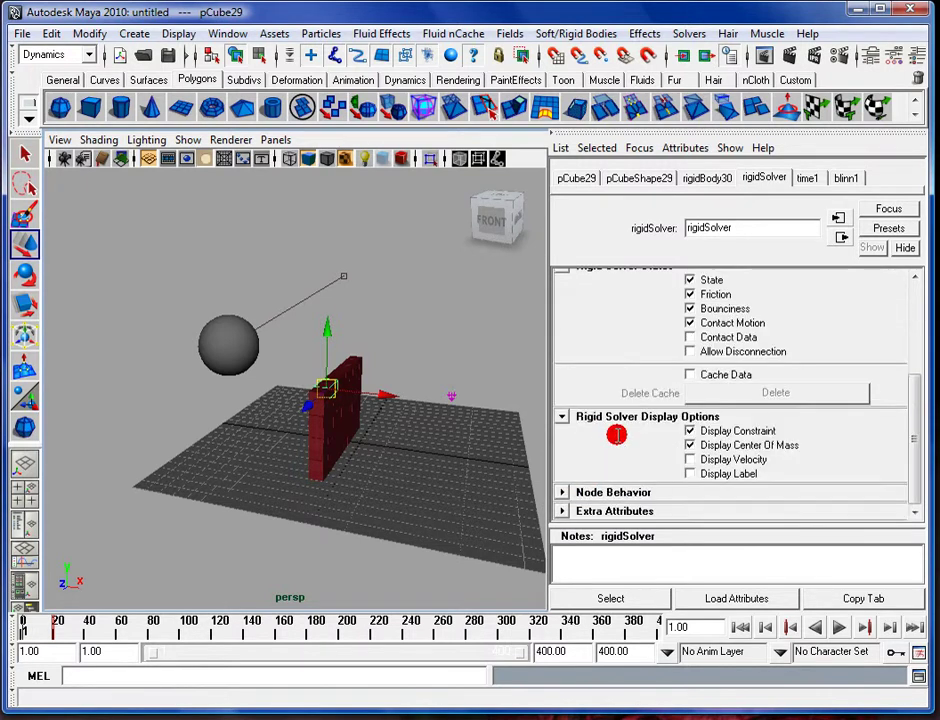
scroll(640, 428, up, 3)
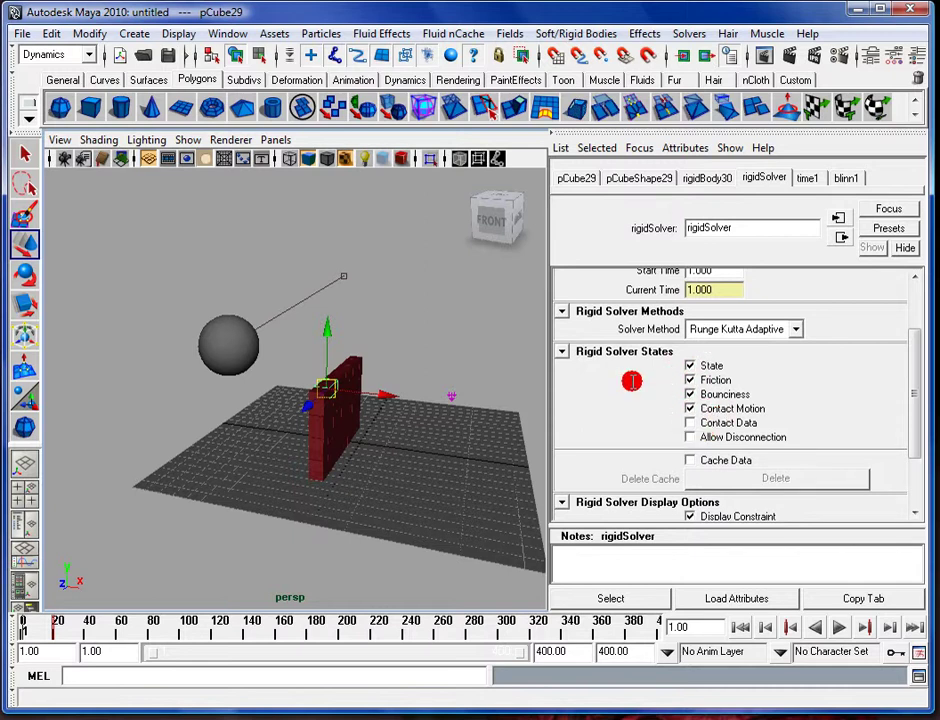
scroll(610, 375, down, 2)
scroll(590, 352, up, 2)
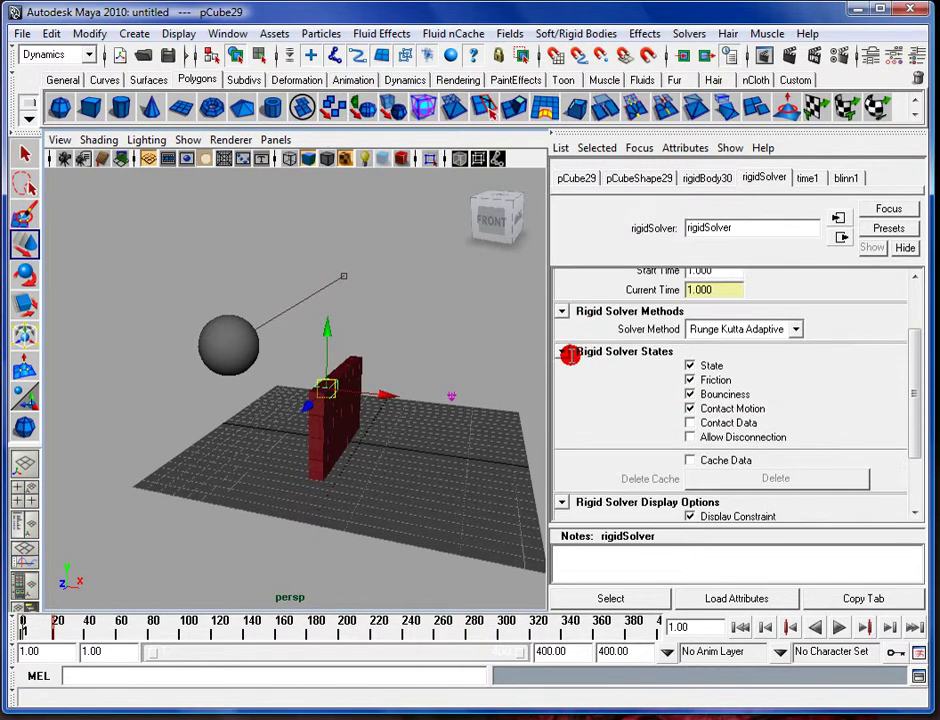
click(566, 353)
scroll(729, 444, up, 1)
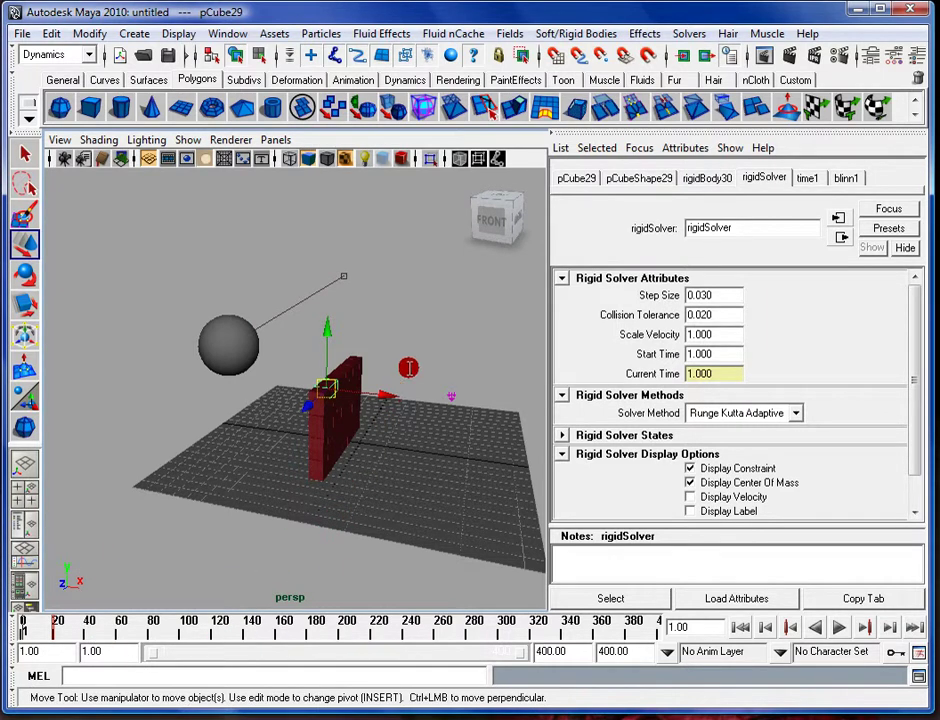
Step: Open the Edit > Keys > Bake Simulation options window and enlarge it to show every option
click(74, 30)
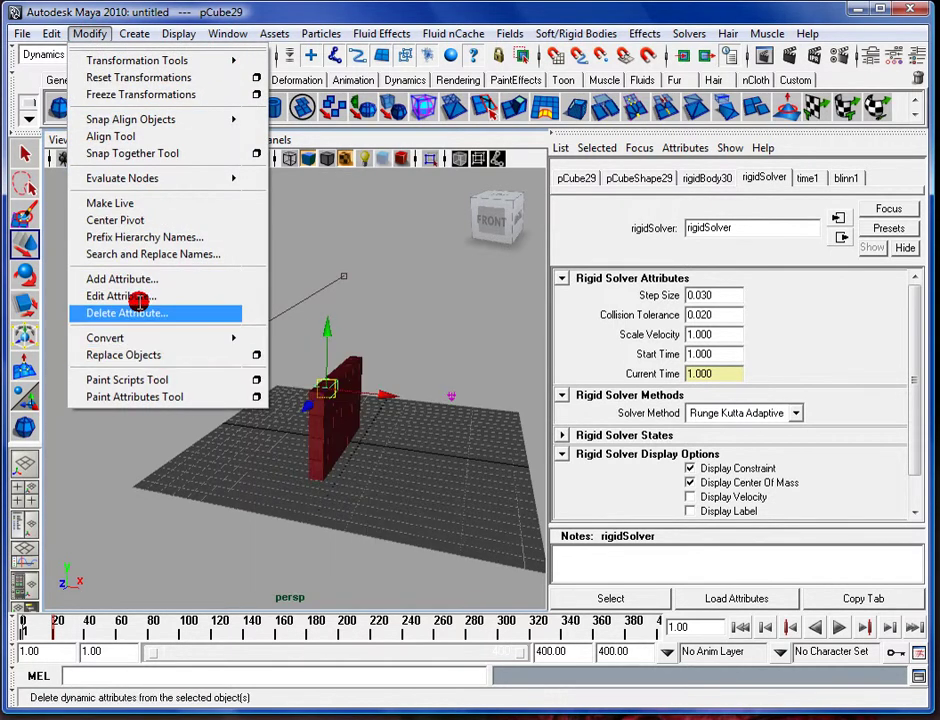
mouse_move(51, 33)
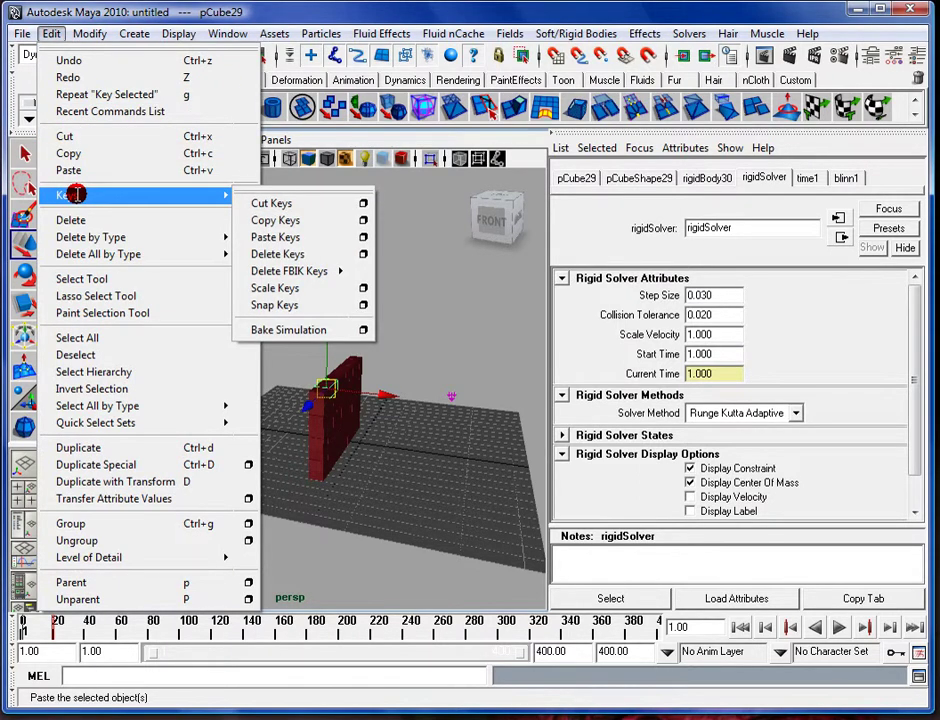
click(21, 33)
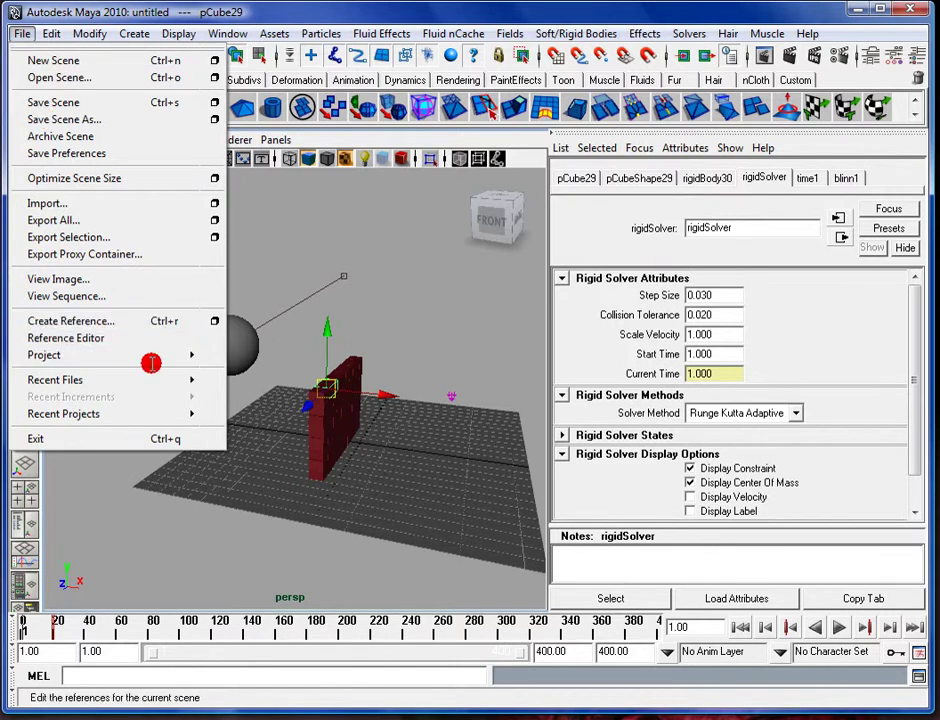
mouse_move(51, 33)
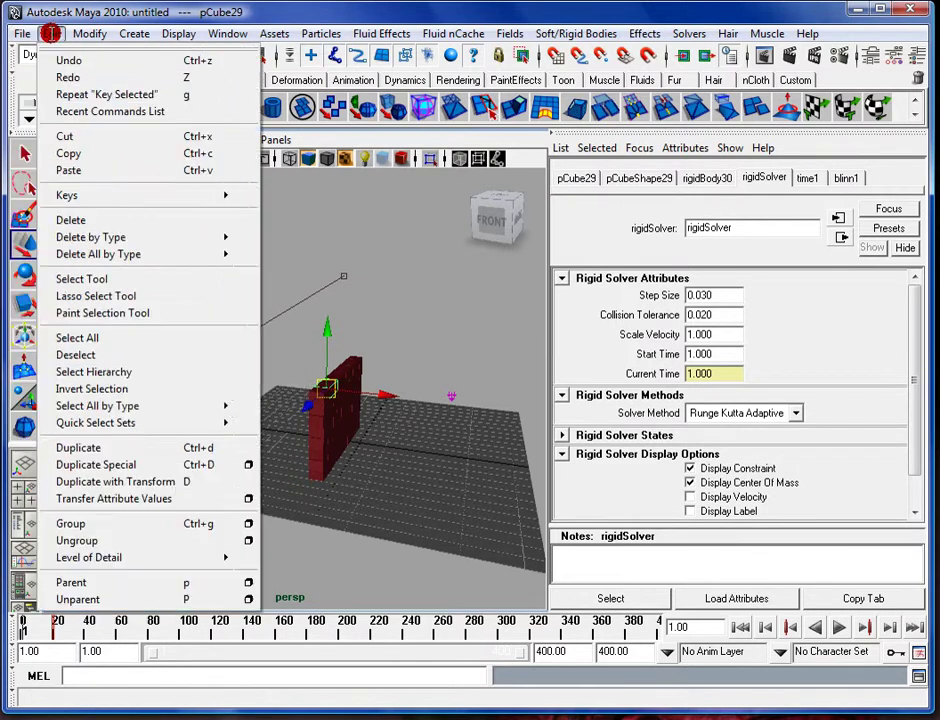
mouse_move(113, 198)
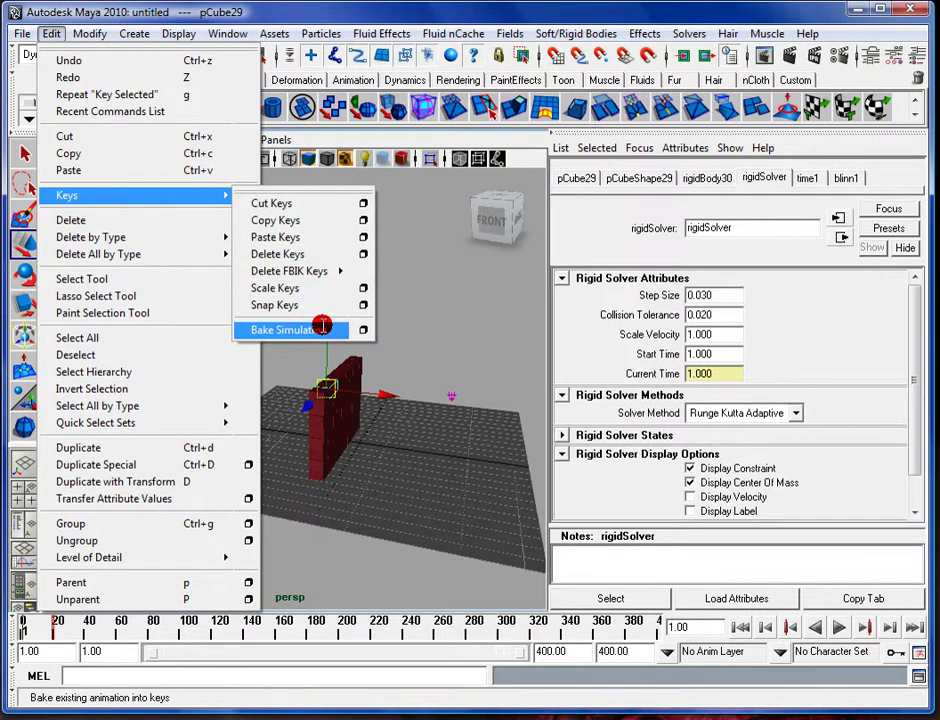
click(364, 329)
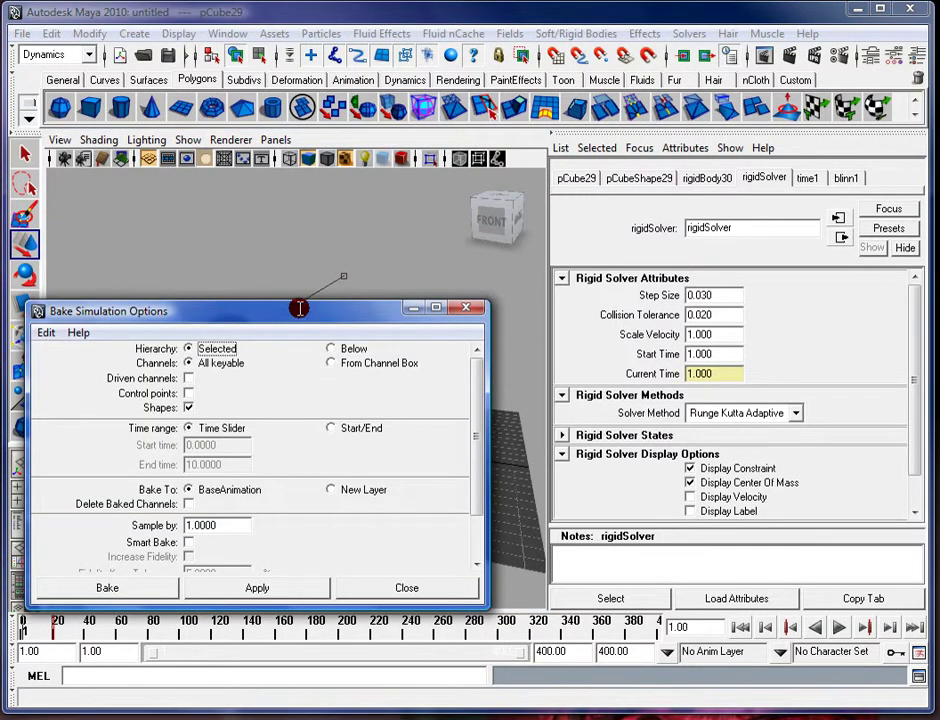
drag(294, 312, 336, 196)
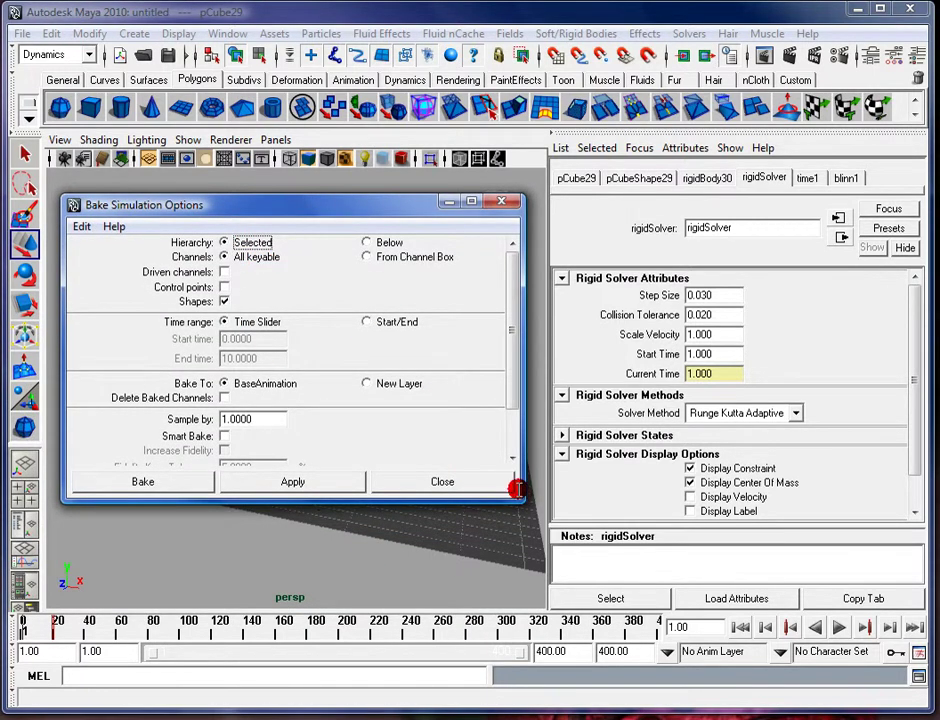
drag(518, 497, 528, 562)
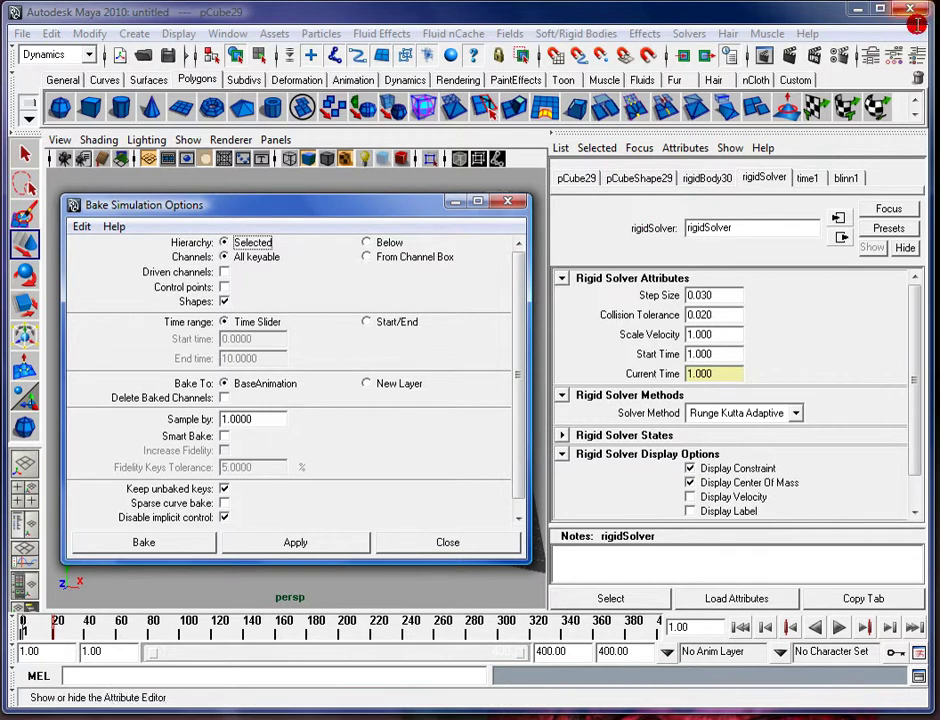
Step: Bake the simulation from the Channel Box, covering only the Translate and Rotate channels
click(900, 60)
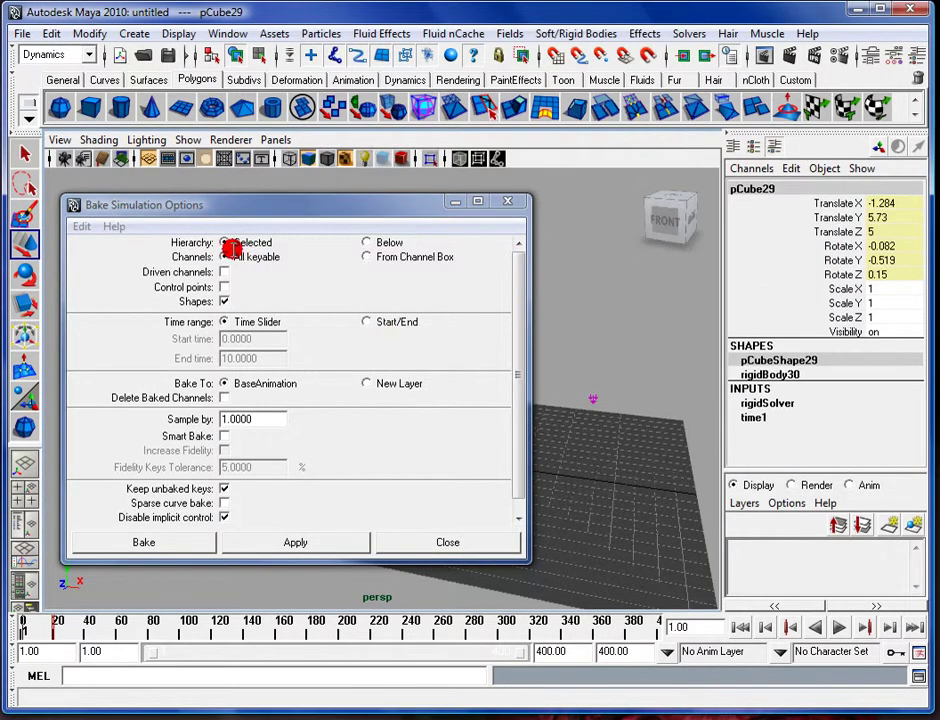
click(369, 258)
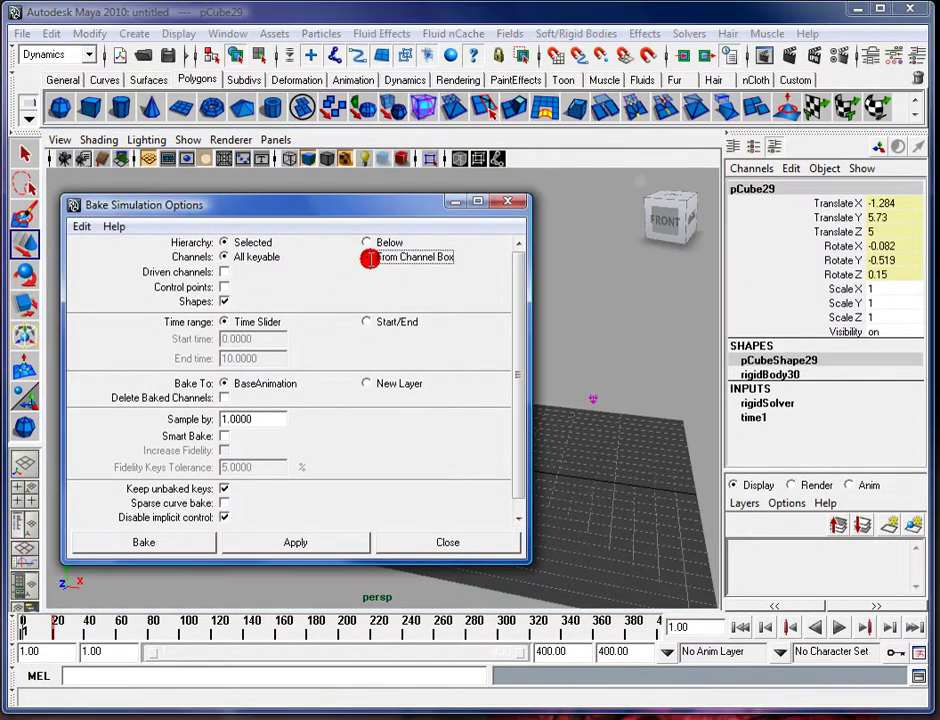
drag(764, 201, 890, 273)
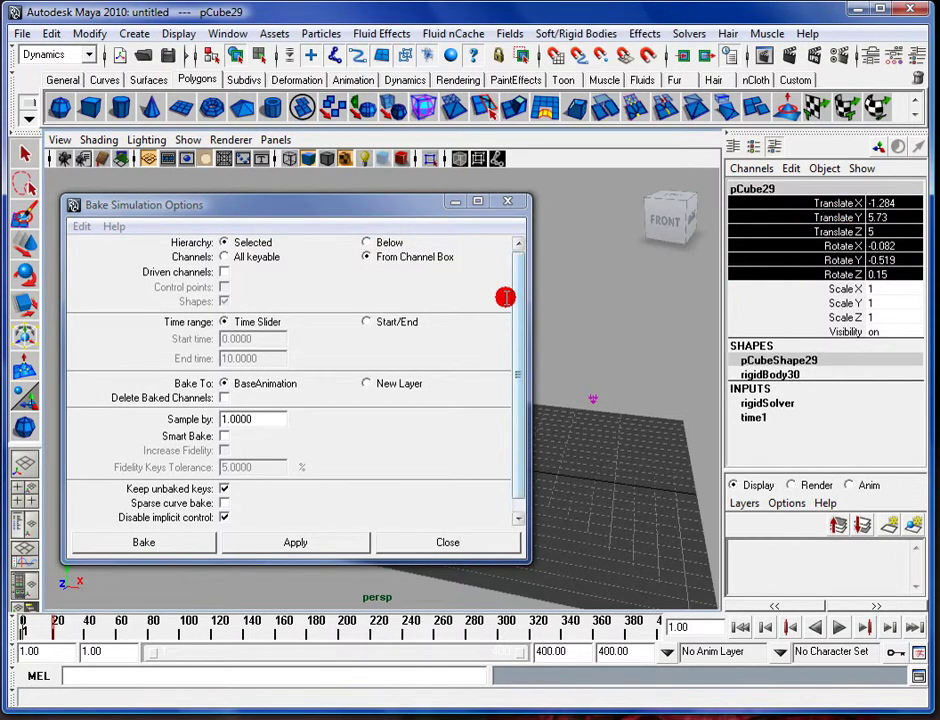
drag(518, 334, 520, 346)
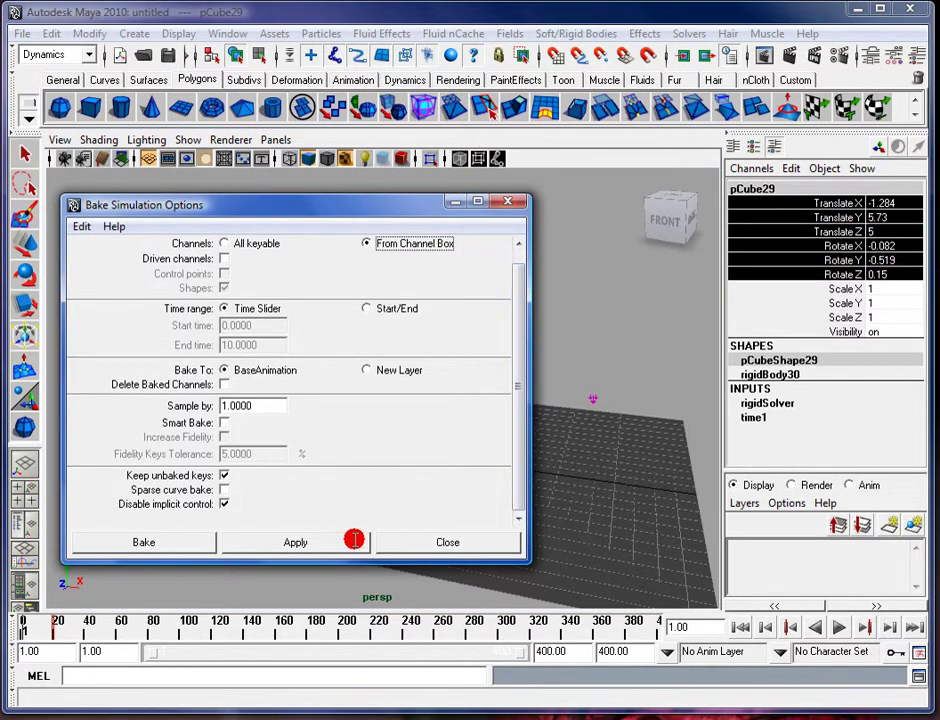
click(401, 541)
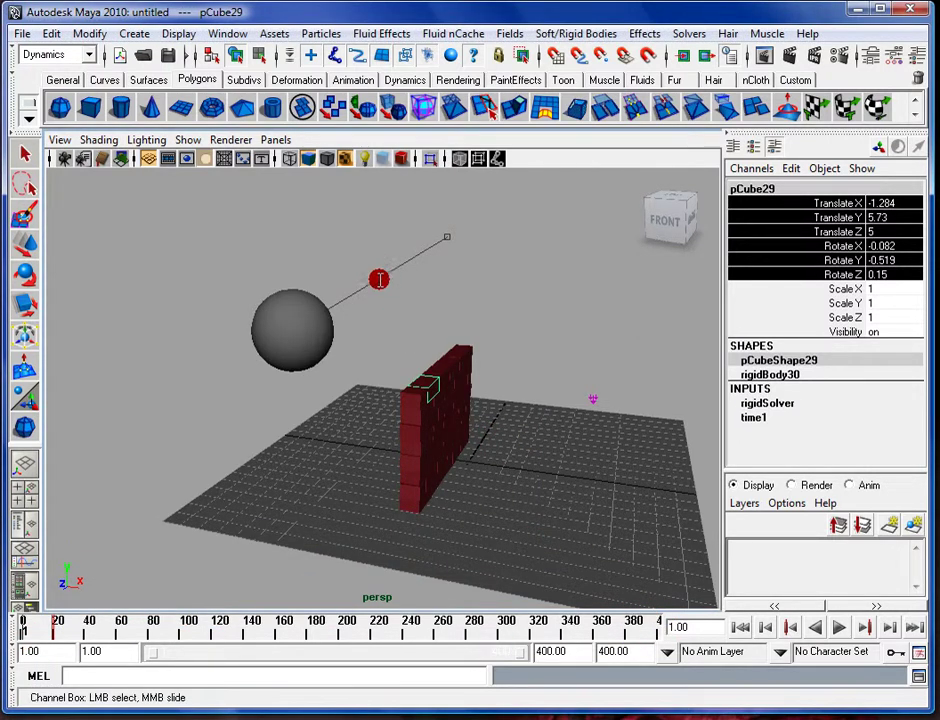
drag(390, 346, 560, 498)
key(w)
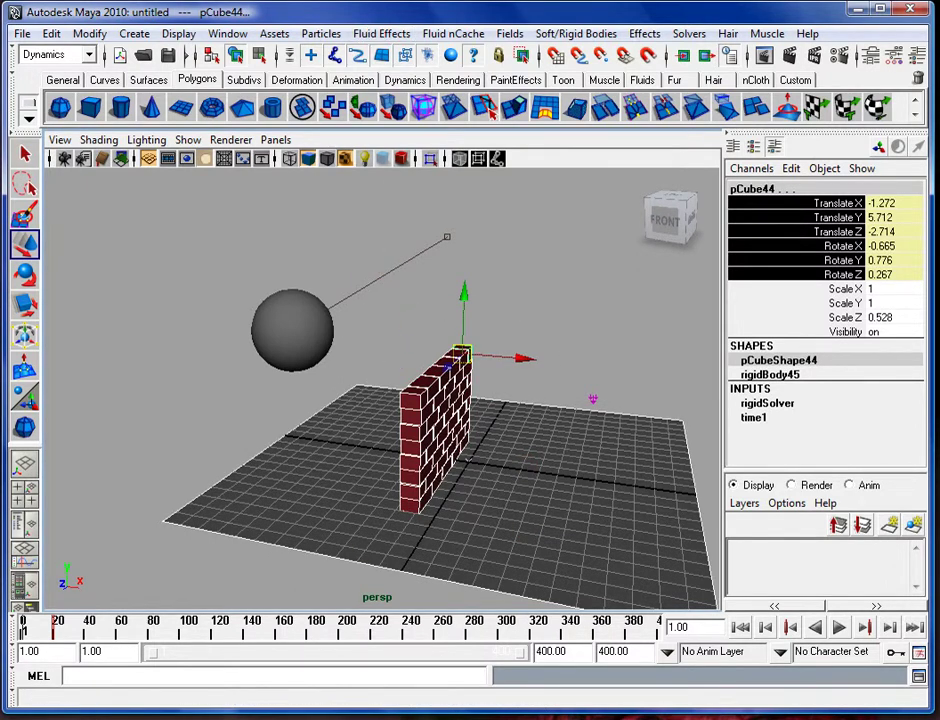
drag(90, 180, 195, 176)
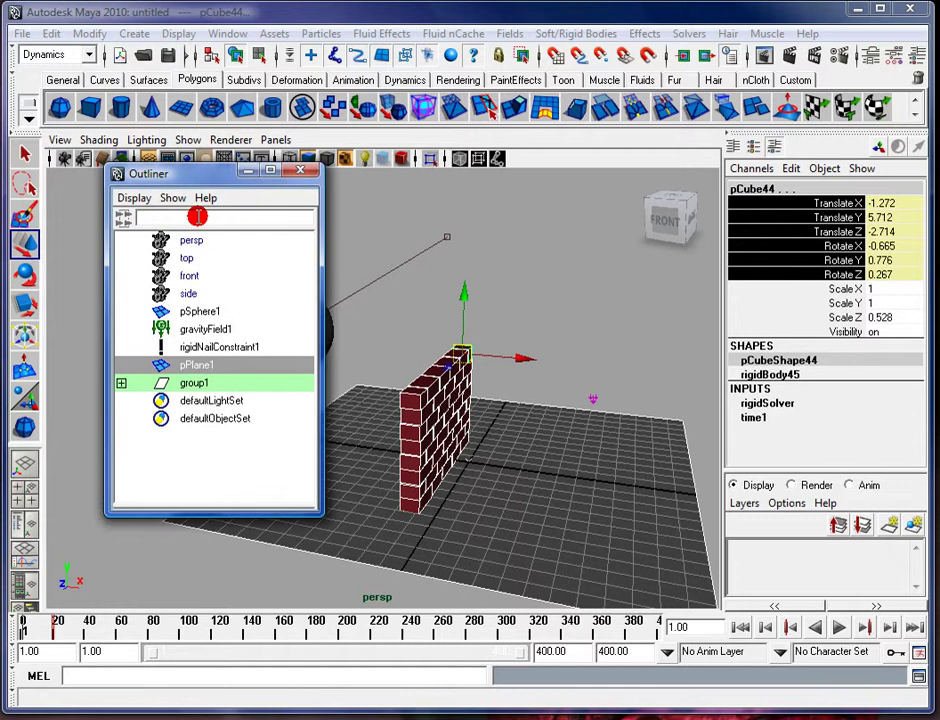
click(118, 382)
scroll(235, 430, down, 5)
drag(312, 328, 296, 237)
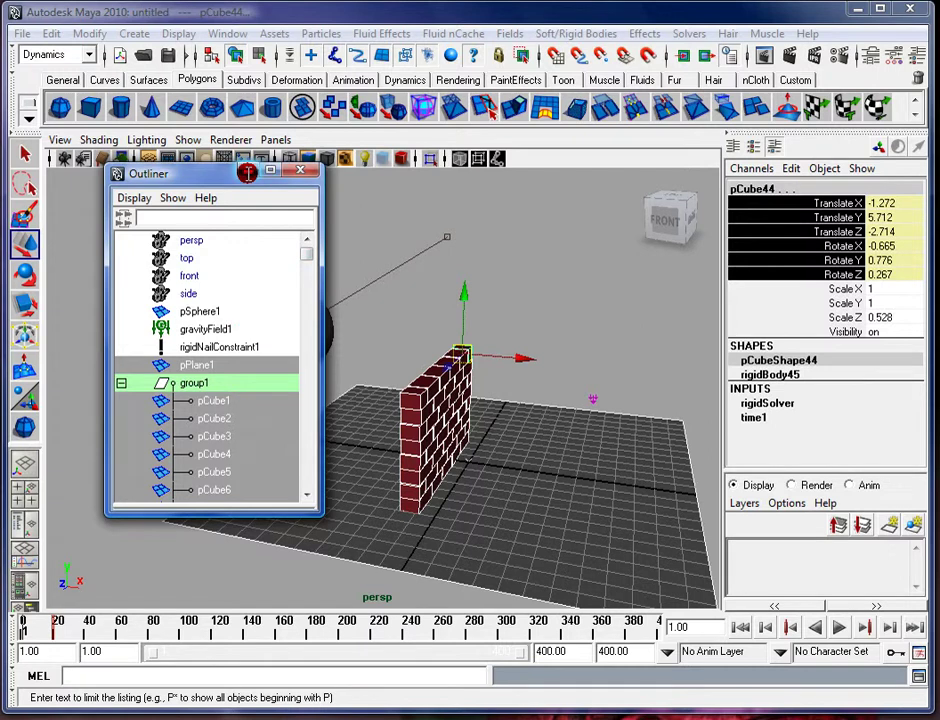
click(300, 170)
click(22, 36)
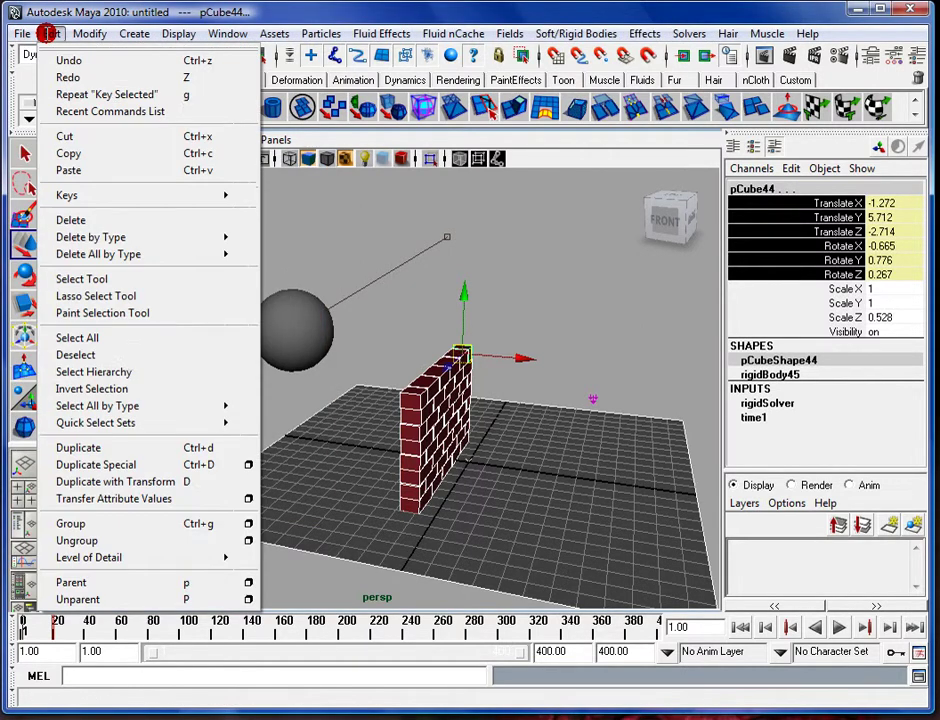
mouse_move(170, 252)
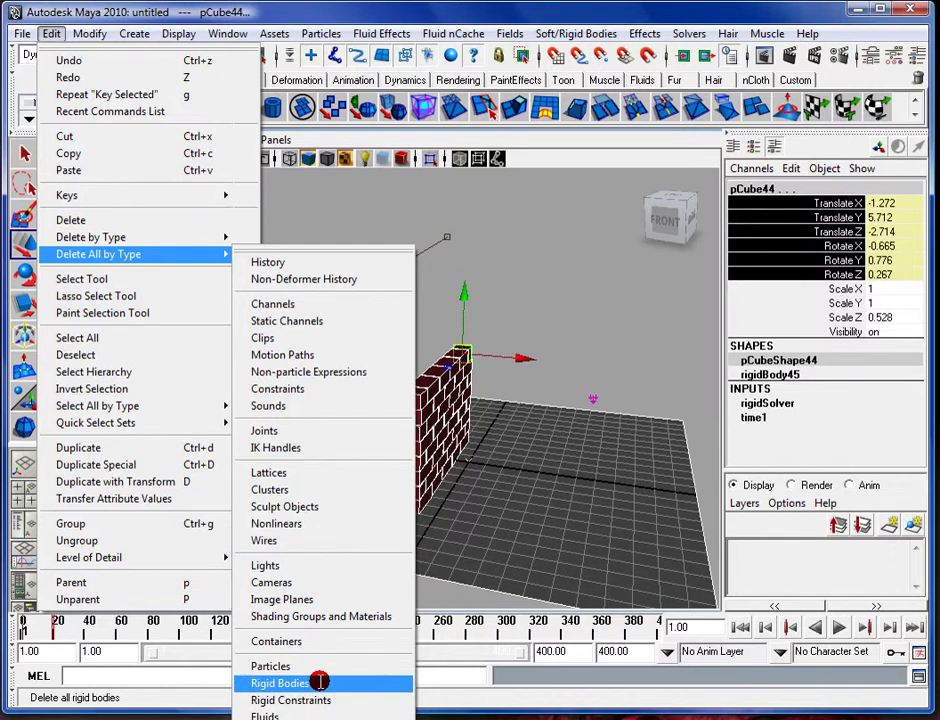
click(593, 285)
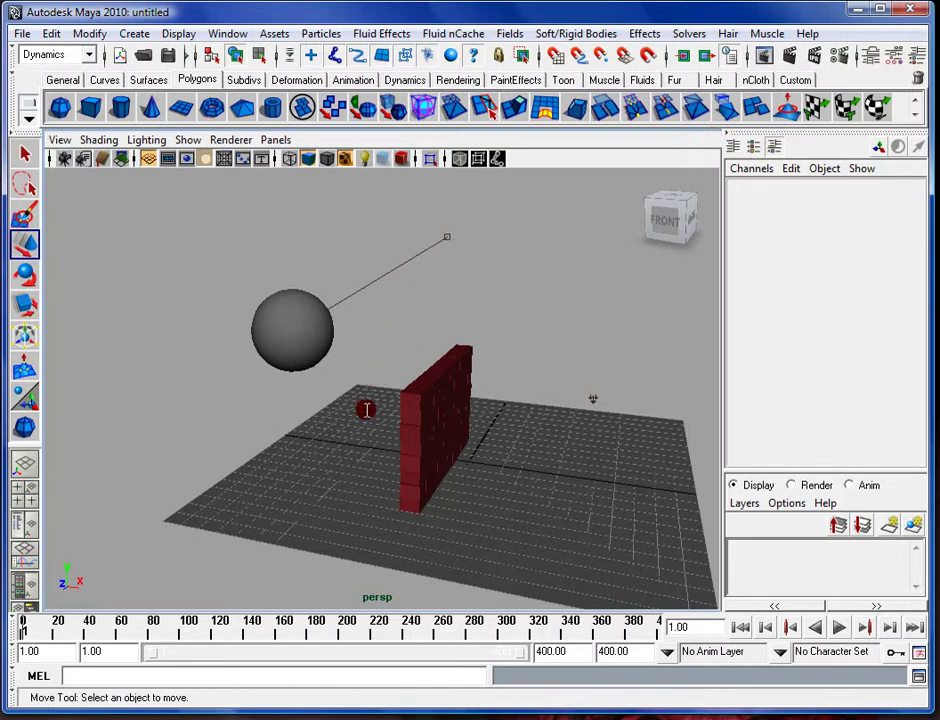
Step: Select brick pCube31 and display its rigidBody32 attributes in the Attribute Editor
click(458, 415)
click(443, 319)
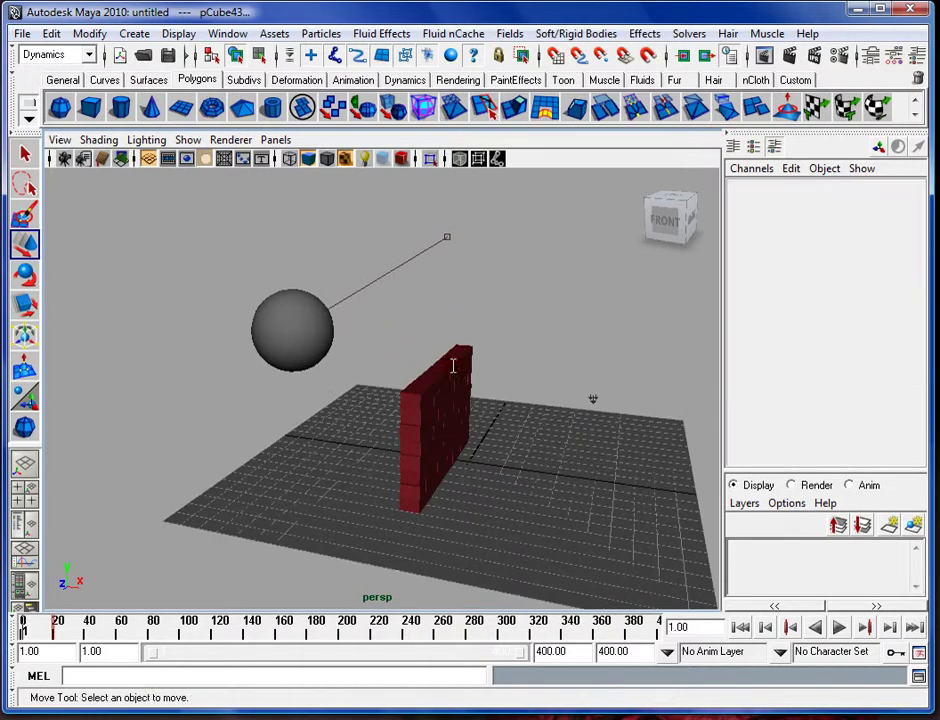
click(453, 366)
click(868, 57)
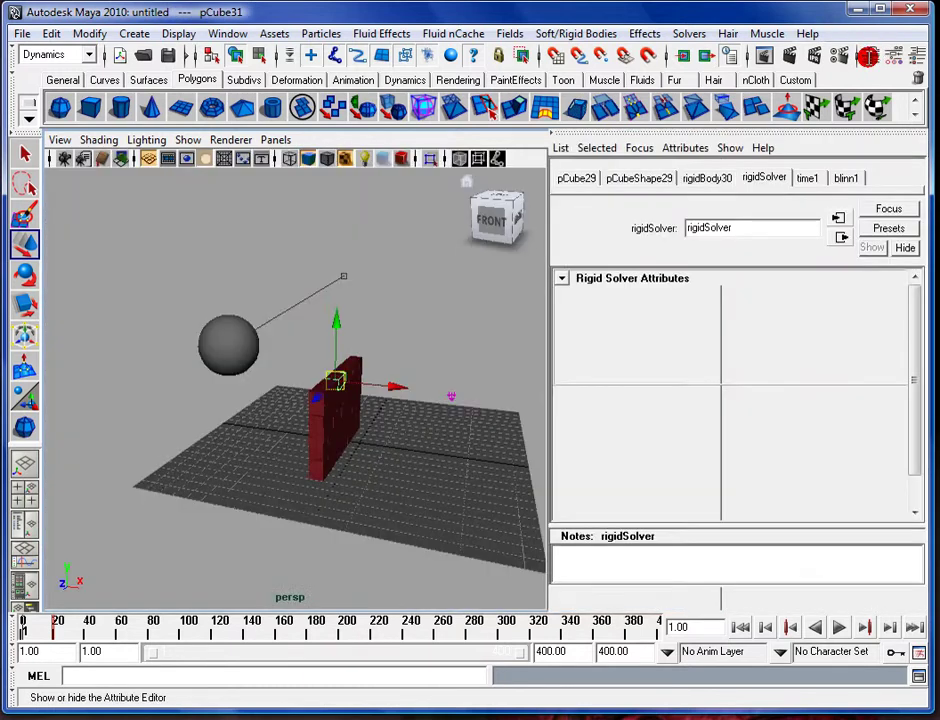
click(707, 178)
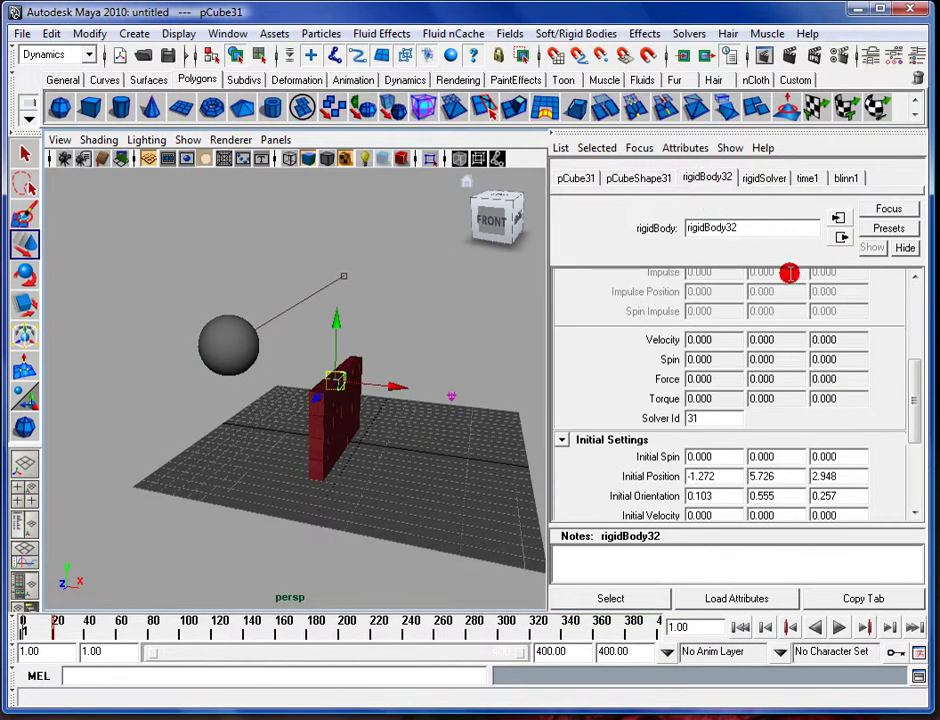
drag(904, 361, 917, 298)
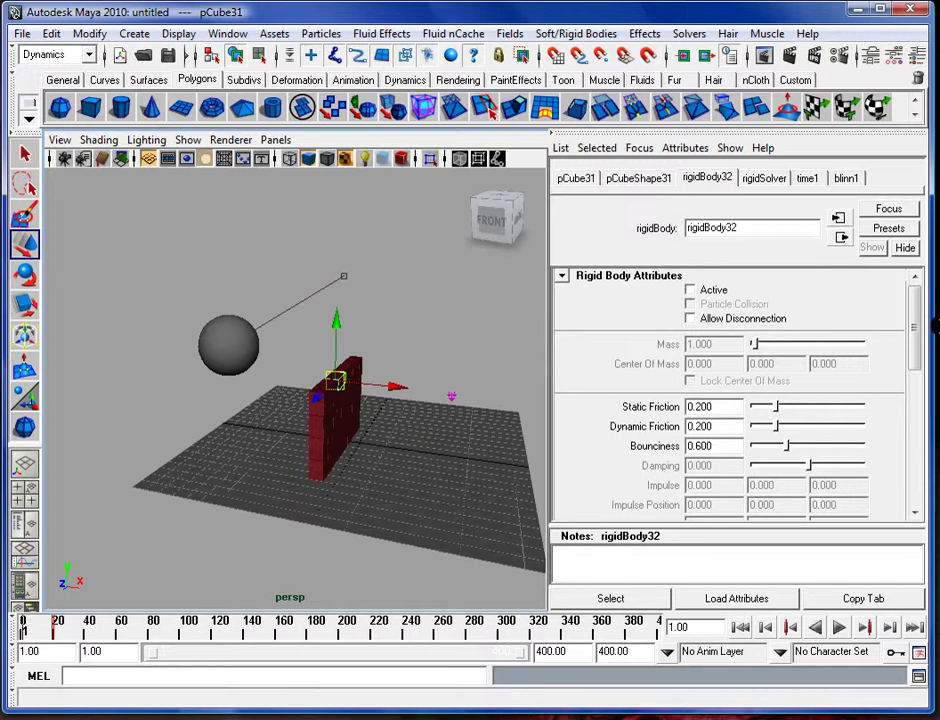
drag(911, 336, 912, 400)
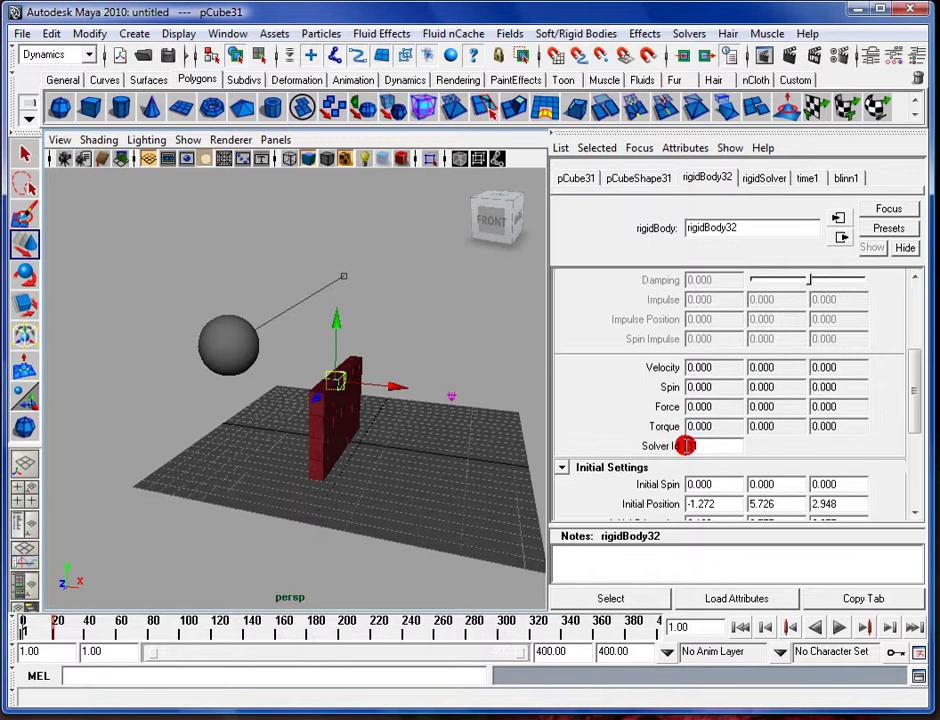
drag(913, 363, 913, 410)
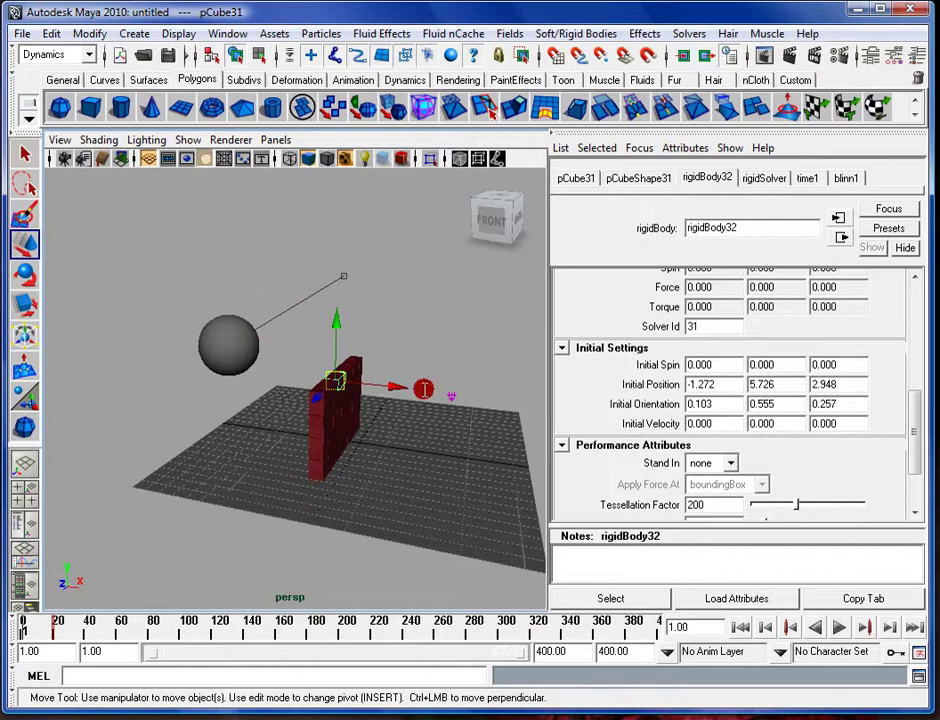
drag(917, 432, 922, 466)
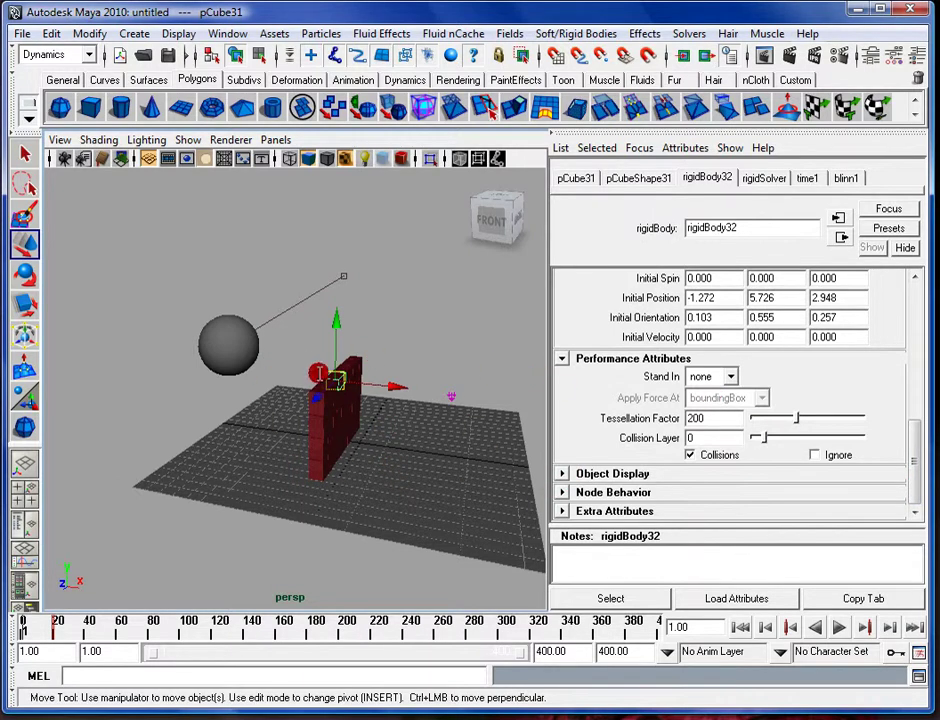
drag(913, 426, 917, 409)
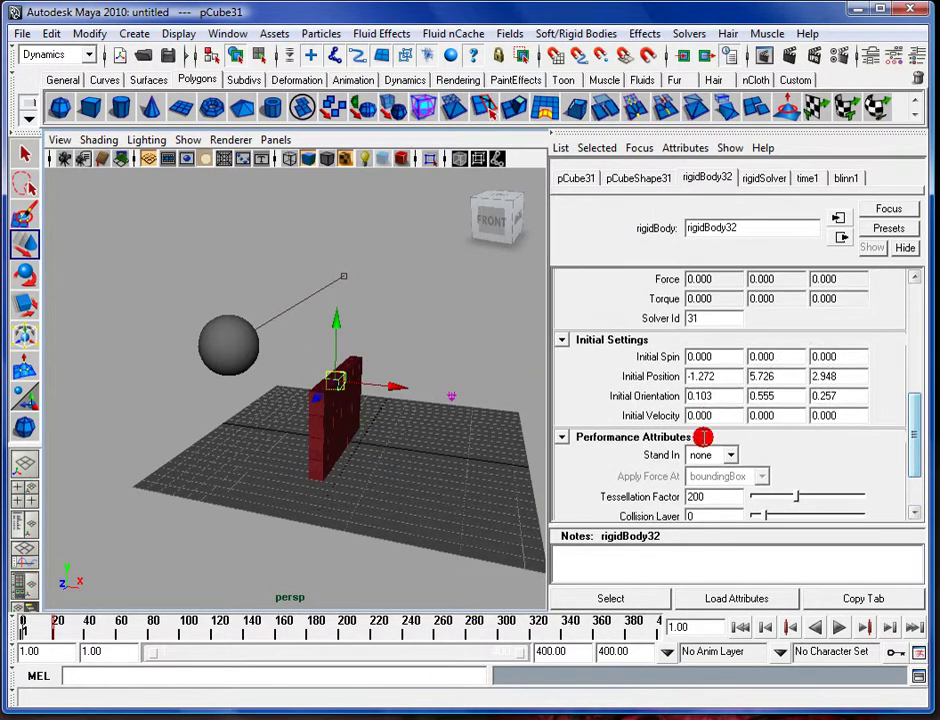